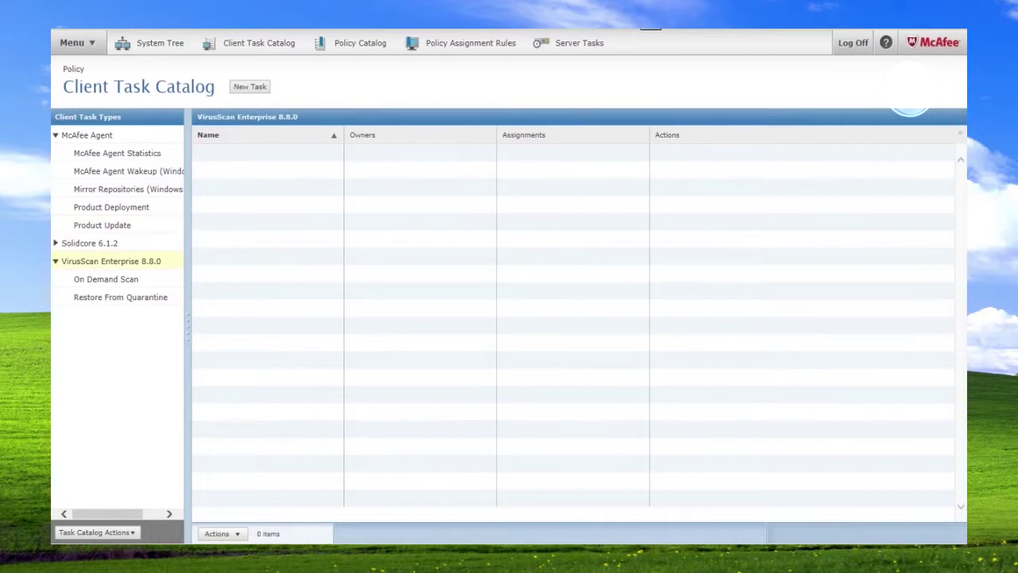
Step: Create a VirusScan Enterprise 8.8.0 client task of type On Demand Scan named "Weekly On-Demand Scan"
click(106, 279)
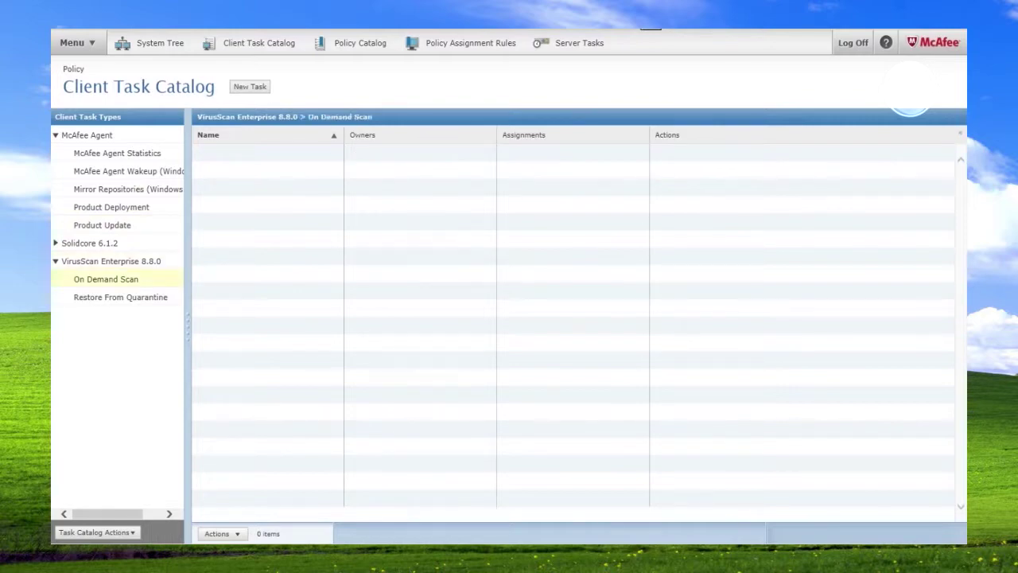
click(250, 87)
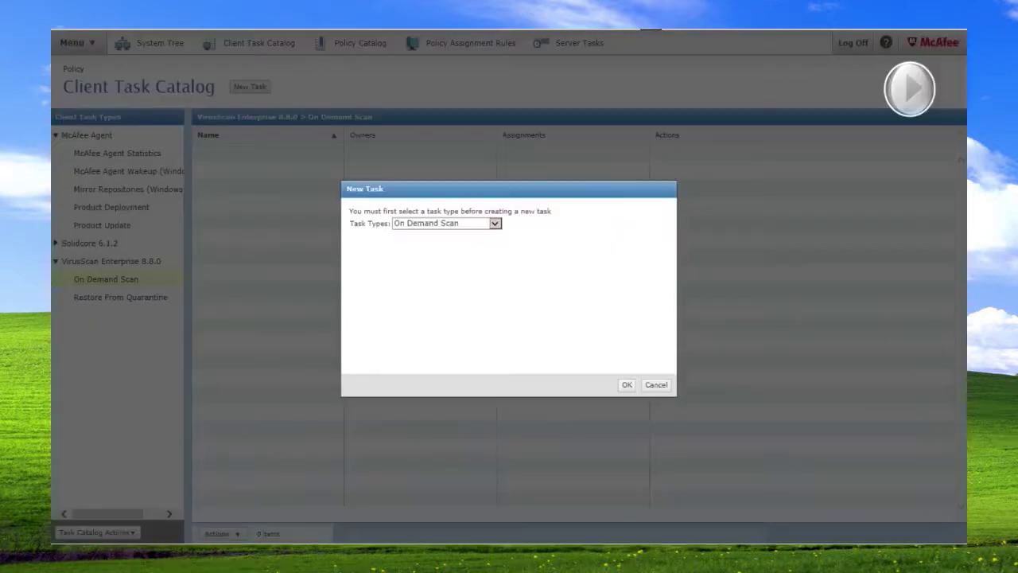
click(627, 385)
click(399, 138)
text(Weekly On-Demand Scan)
Step: Review the new task's scan items, exclusions, actions, performance, reports and task settings, and save it with the defaults
click(146, 239)
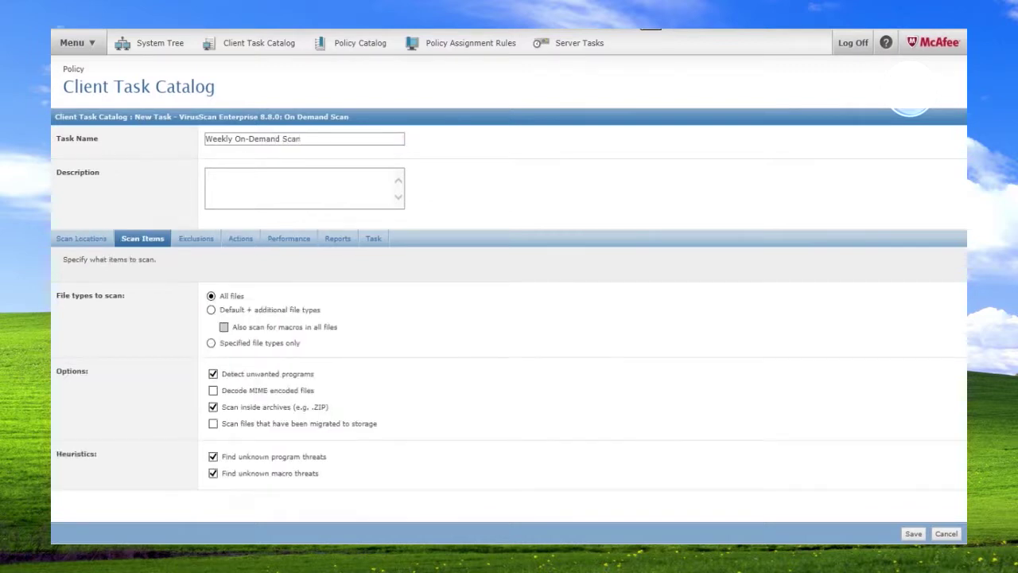
click(196, 239)
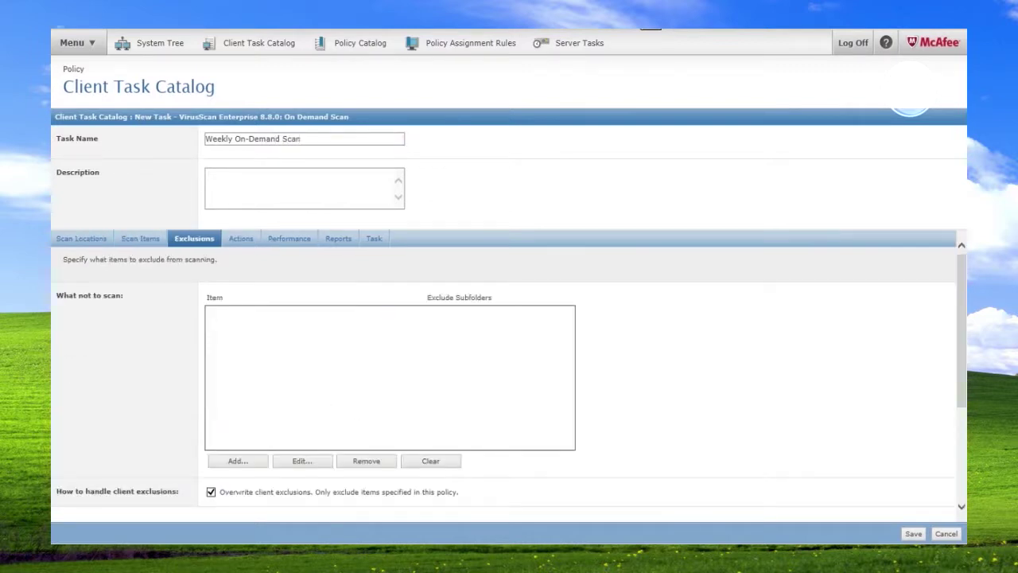
click(241, 239)
click(288, 239)
click(339, 238)
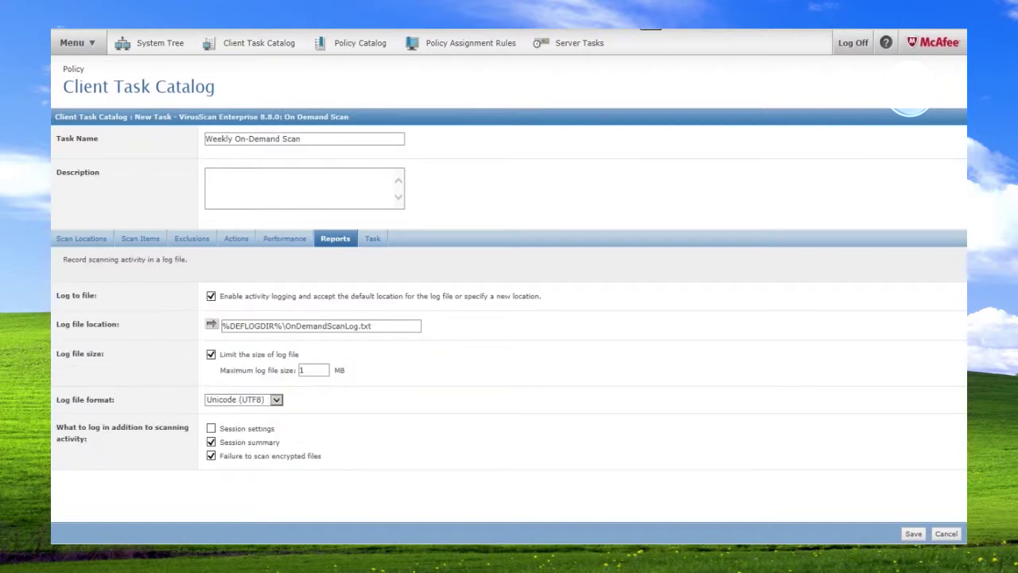
click(374, 239)
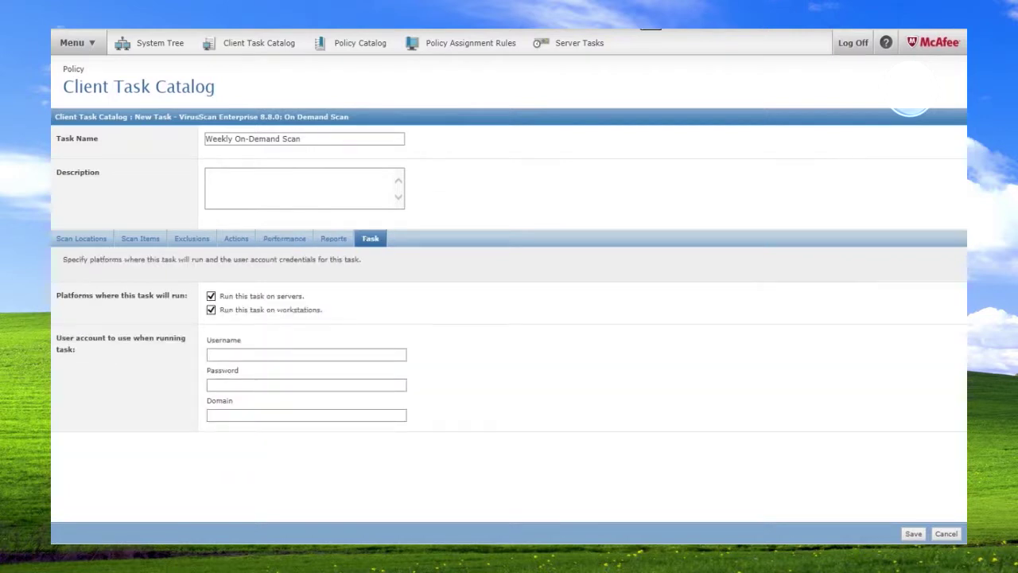
click(914, 533)
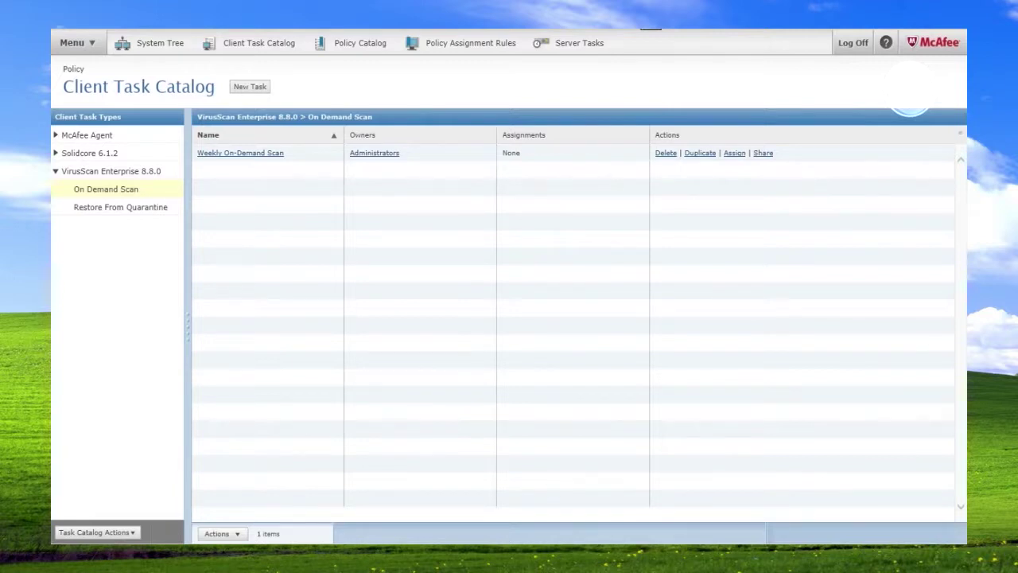
Step: Assign the Weekly On-Demand Scan task to the My Organization group, keeping inheritance unlocked and all computers targeted, and proceed to its schedule
click(734, 153)
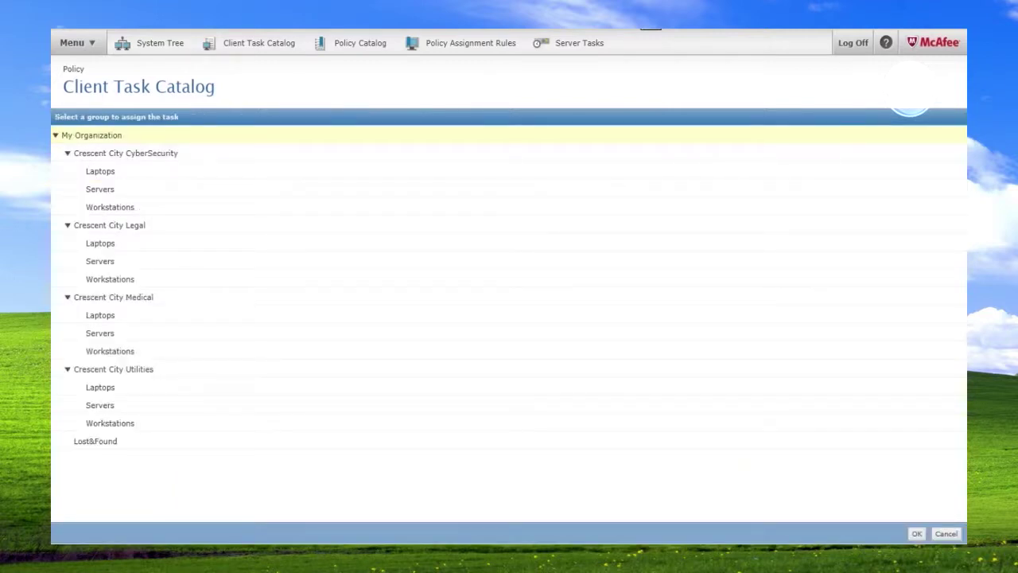
click(917, 533)
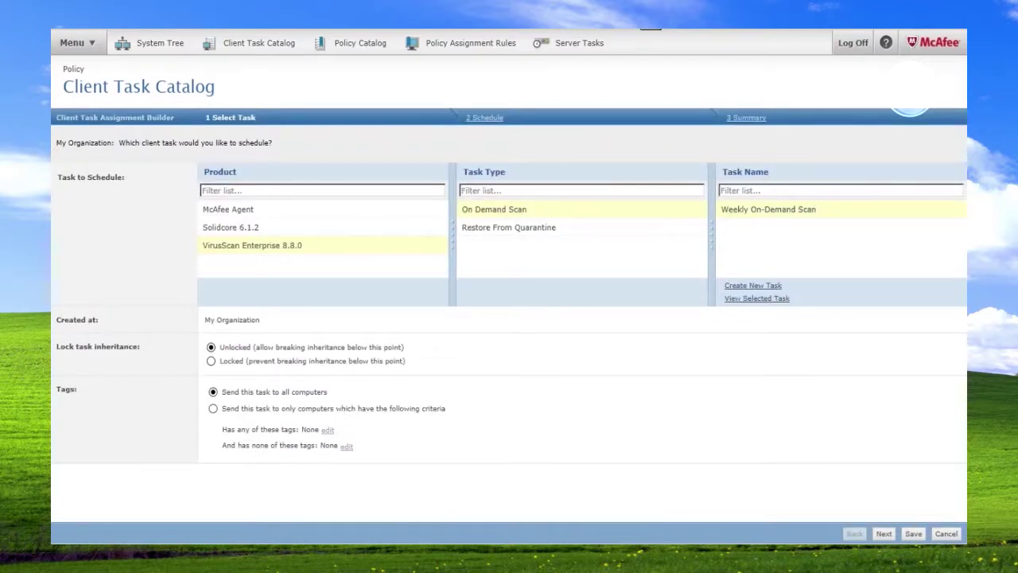
click(883, 533)
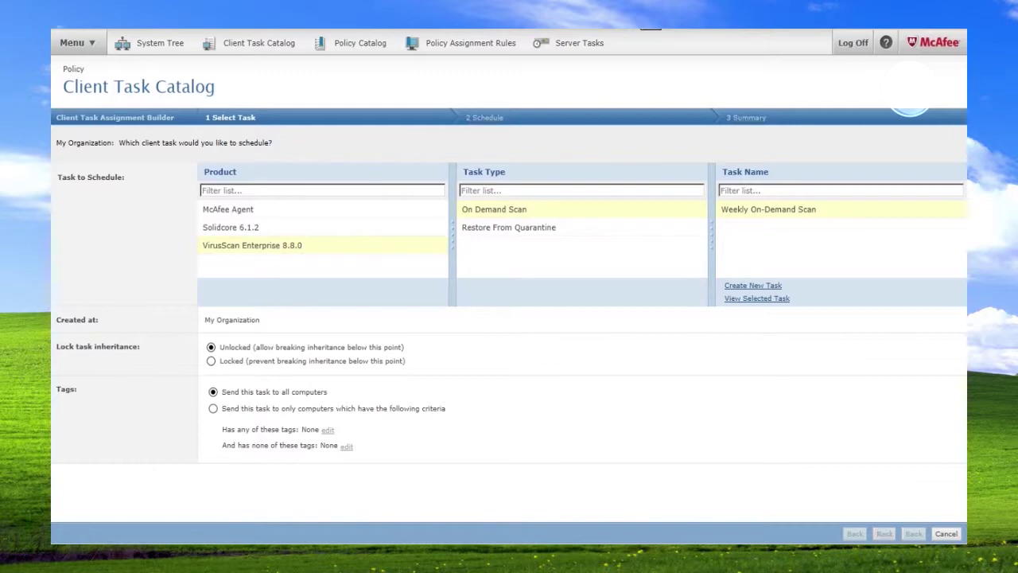
Step: Schedule the task to run weekly on Thursday with a start time of 4:00 PM
click(281, 224)
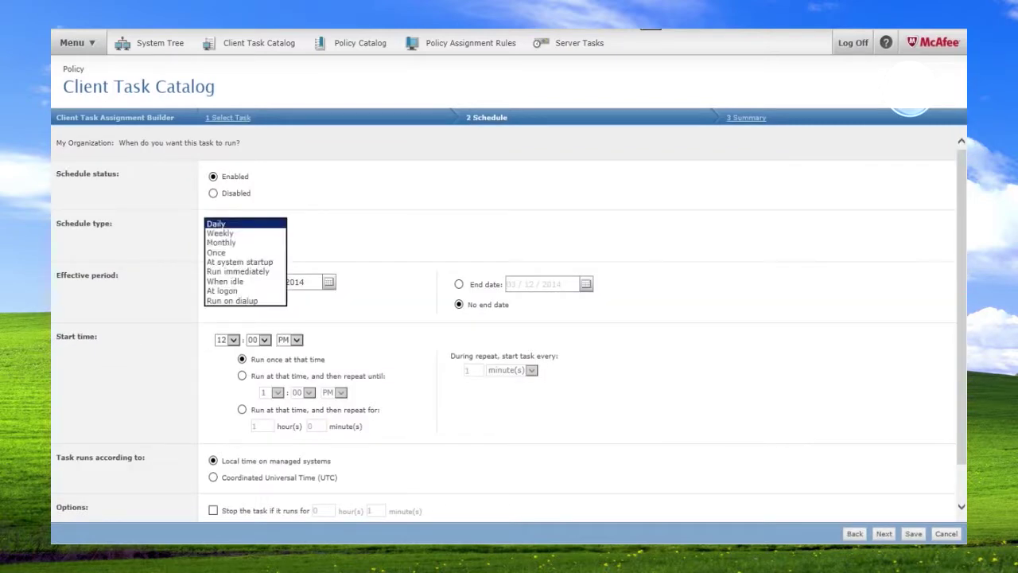
click(247, 232)
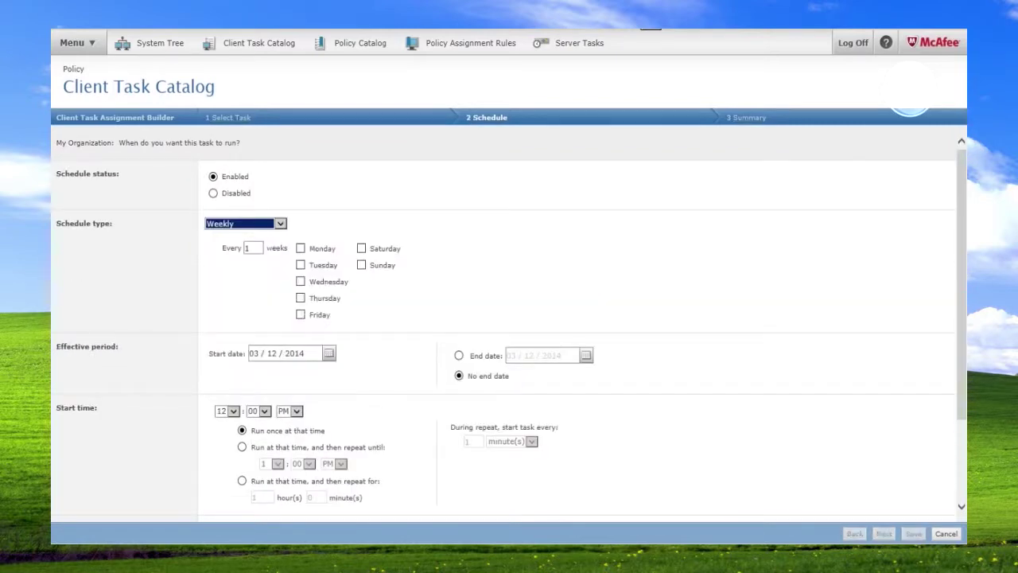
click(299, 298)
click(232, 411)
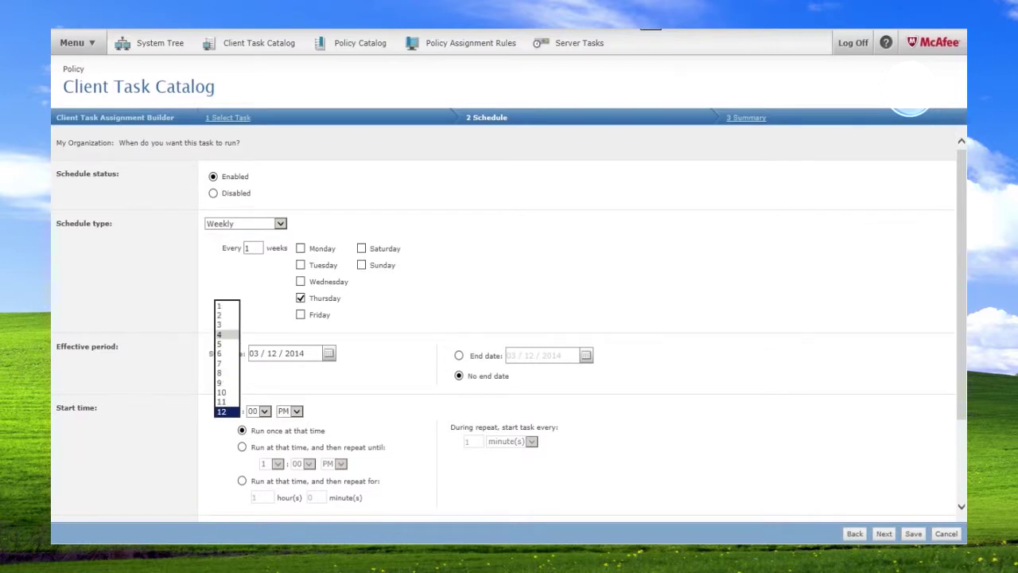
click(221, 334)
Step: Enable randomization with 2 hours, turn on running missed tasks with a 15-minute delay, and save the assignment
scroll(221, 335, down, 1)
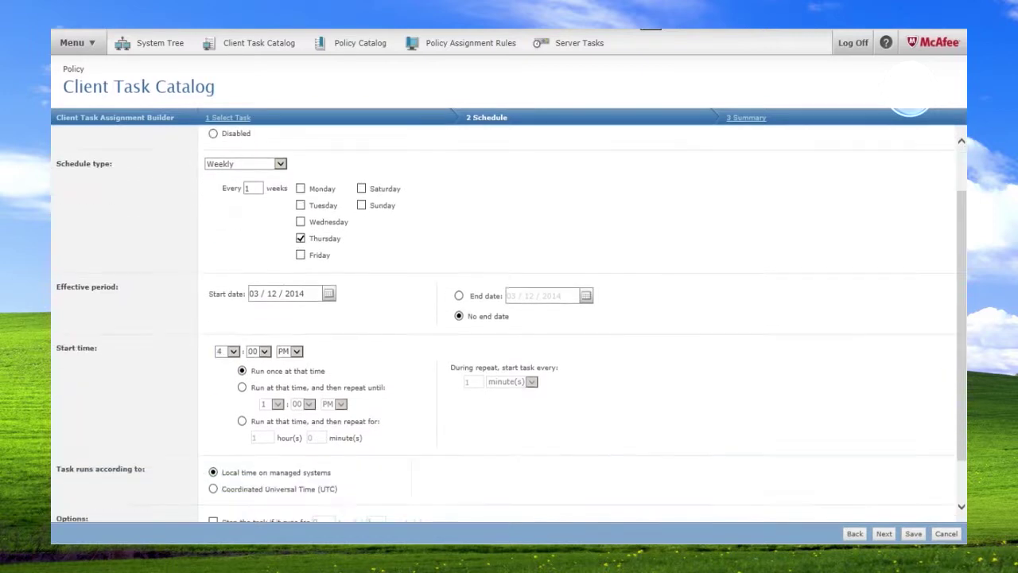
scroll(509, 319, down, 1)
click(213, 486)
double_click(300, 486)
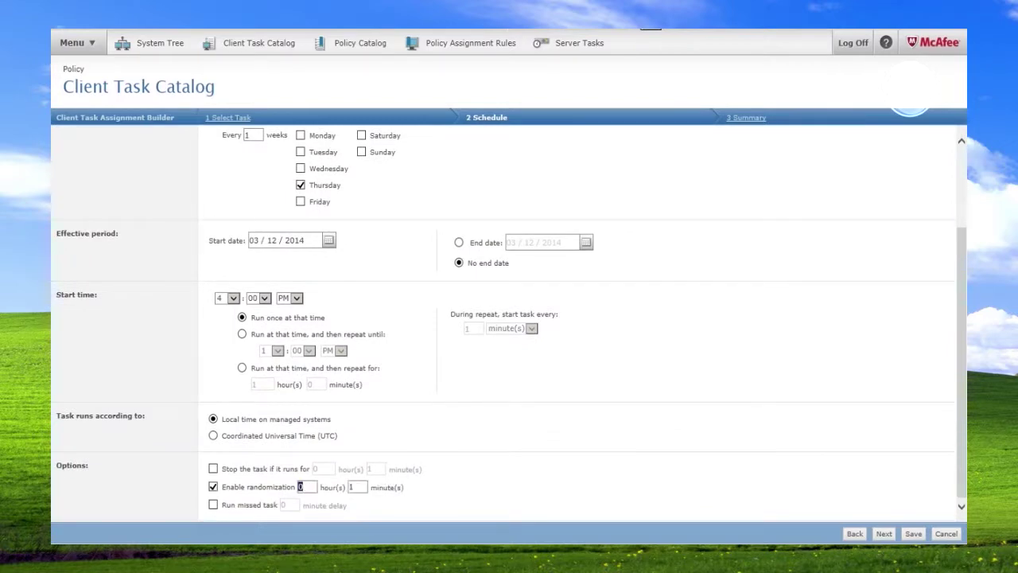
text(2)
click(212, 505)
key(Tab)
text(15)
click(913, 533)
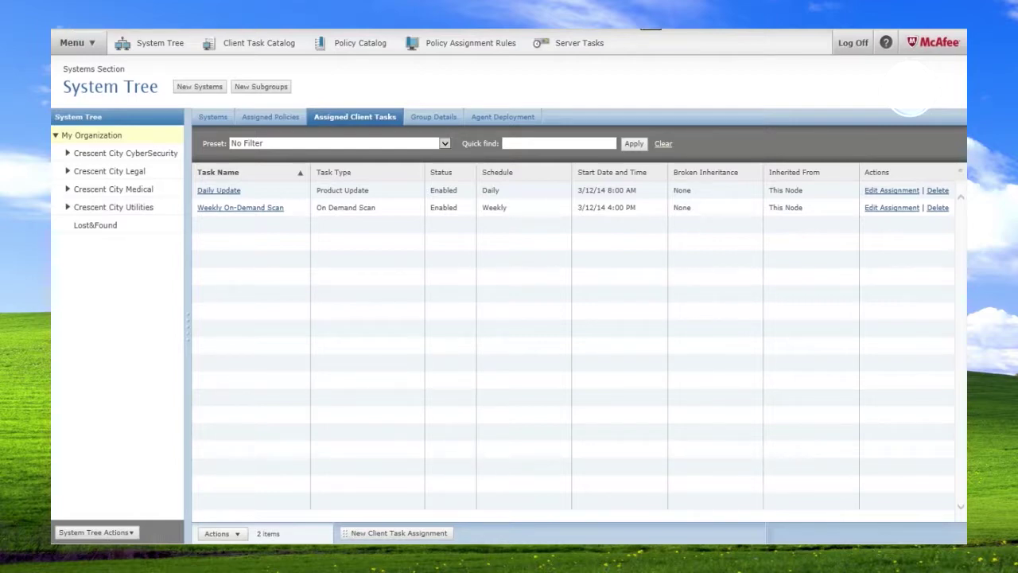
Step: Go to the Agent Handlers configuration page and open the list of agent handlers
click(77, 43)
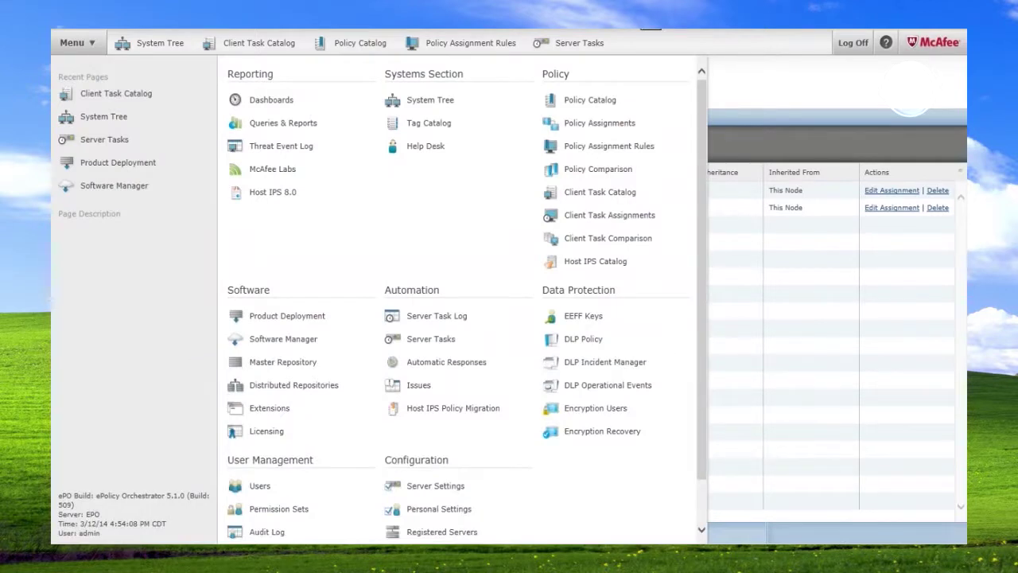
scroll(303, 385, down, 1)
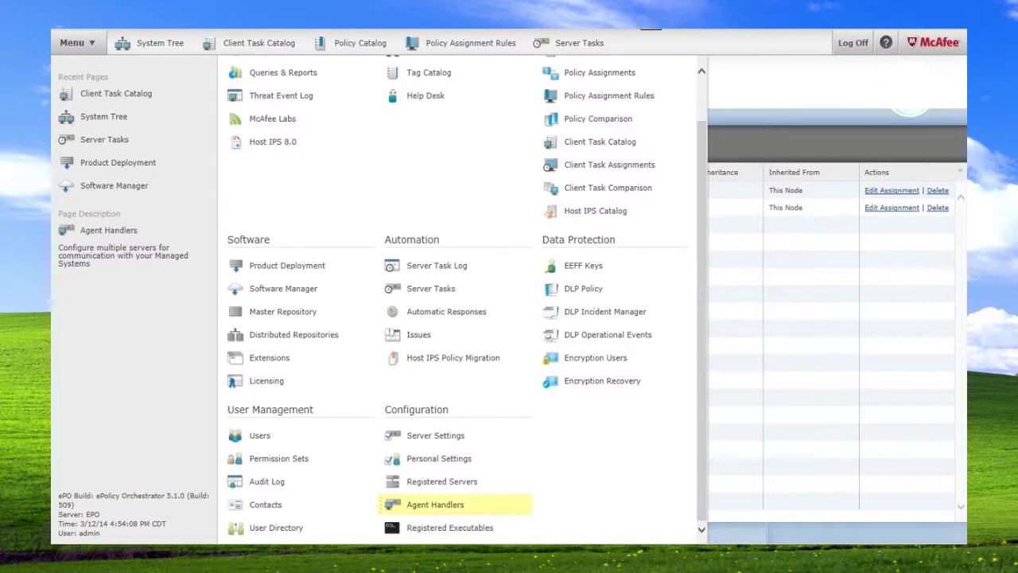
click(435, 504)
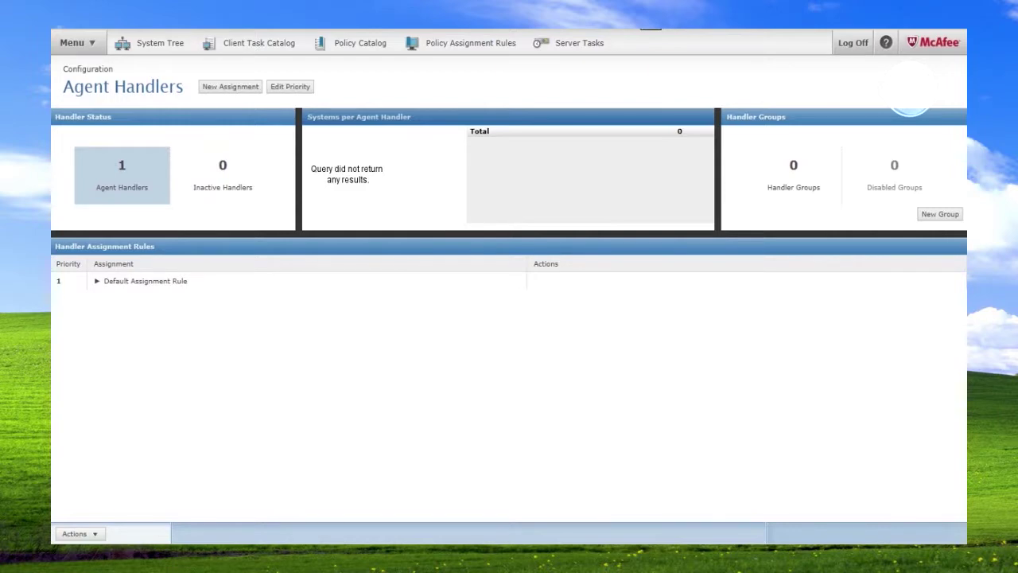
click(122, 175)
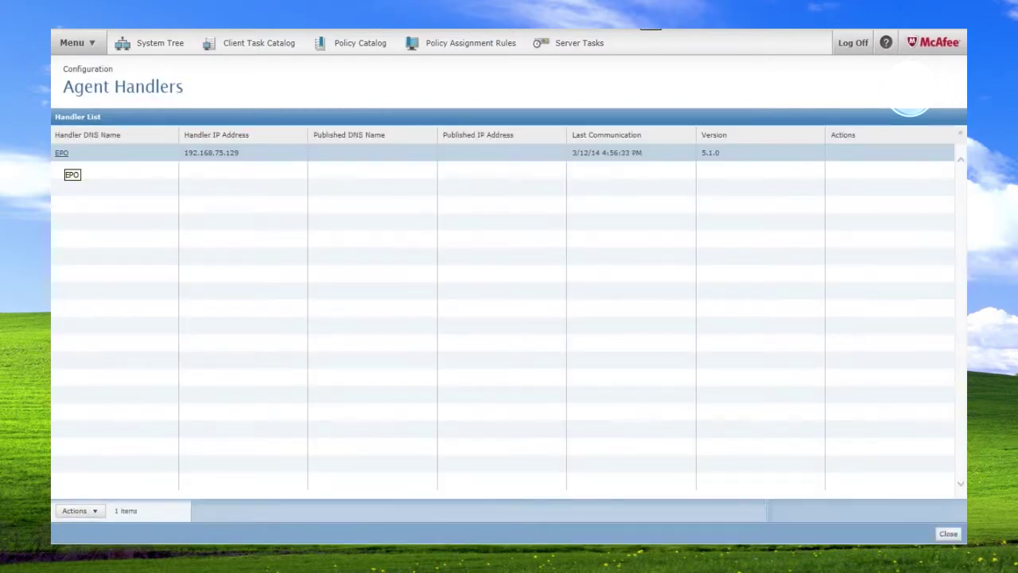
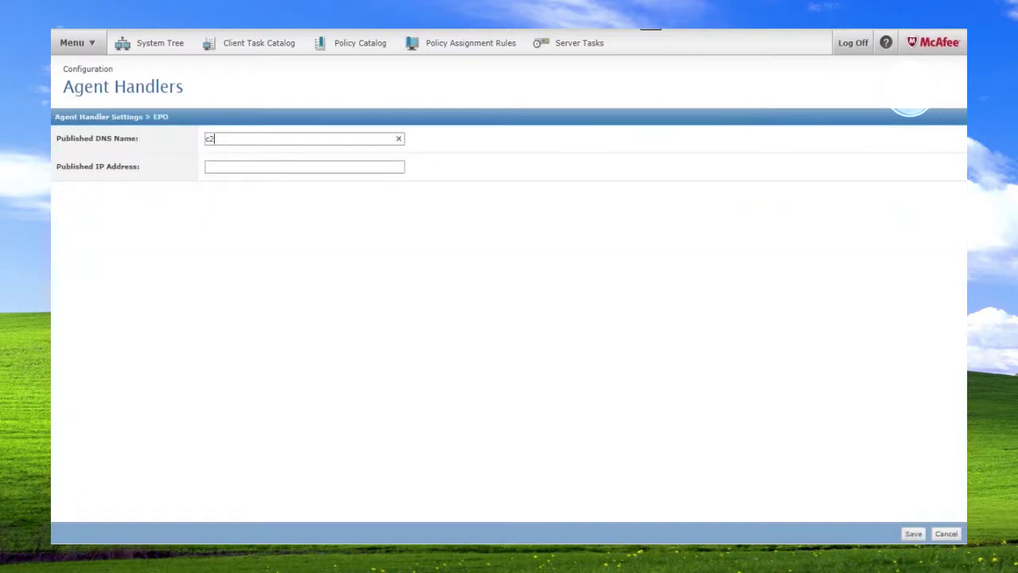
Step: Set the EPO handler's published DNS name to epo.c2cs.com and published IP address to 10.10.15.241, and save the settings
key(BackSpace)
key(BackSpace)
text(epo.c2cs.com)
key(Tab)
text(10.10.15.)
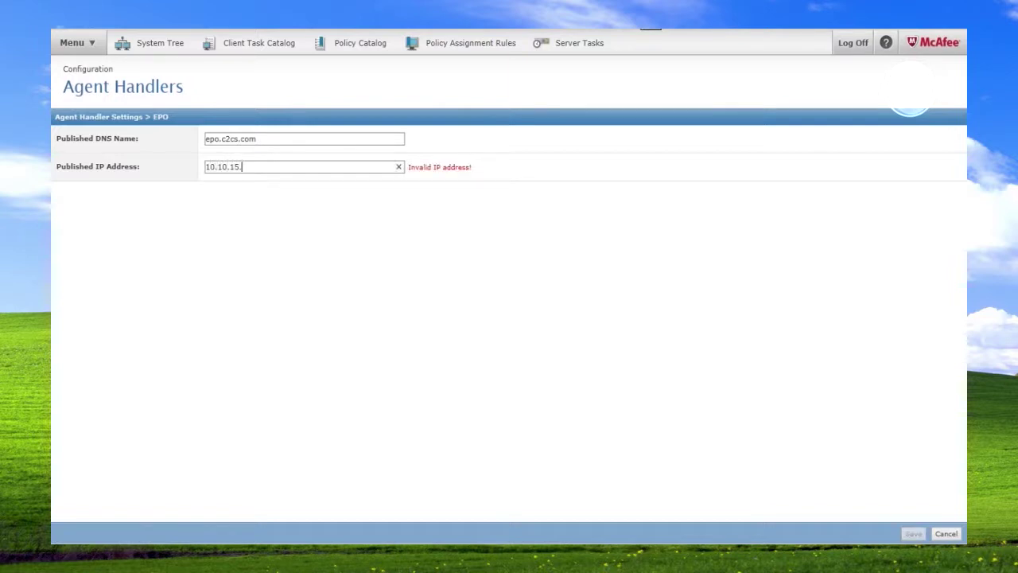
text(241)
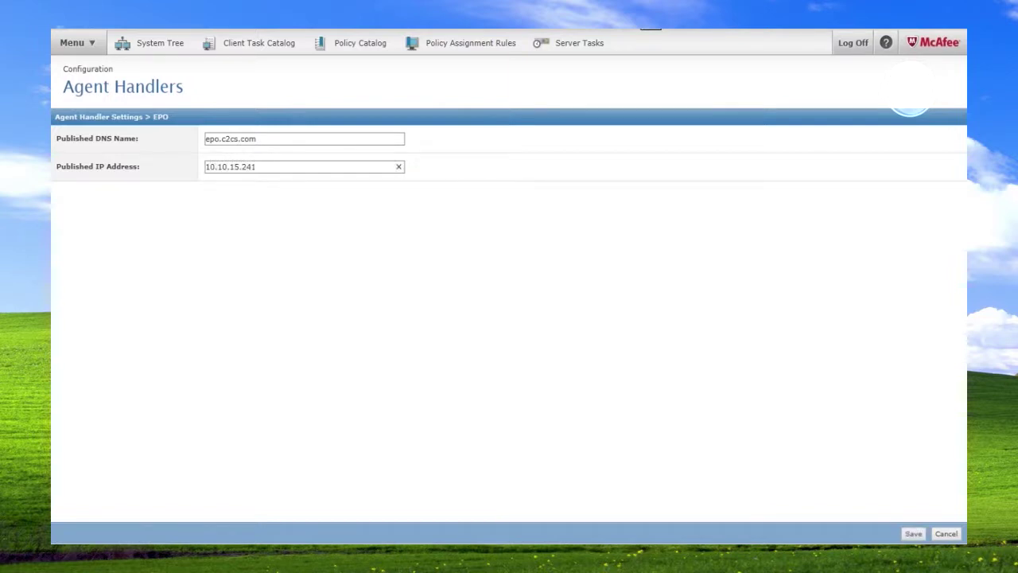
key(Tab)
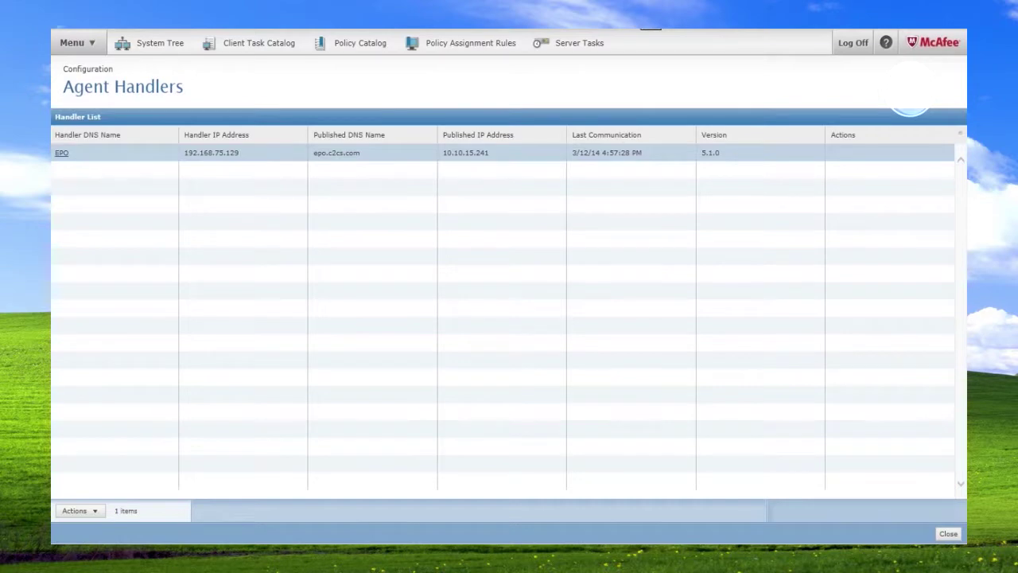
Step: Switch to Windows Explorer and open the DB folder under C:\Program Files (x86)\McAfee\ePolicy Orchestrator
key(super)
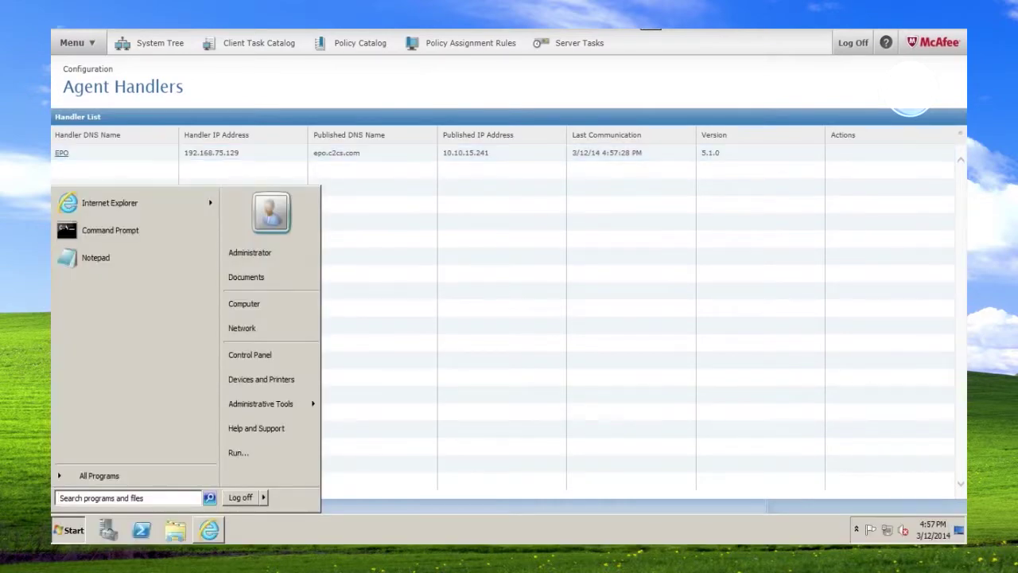
click(175, 530)
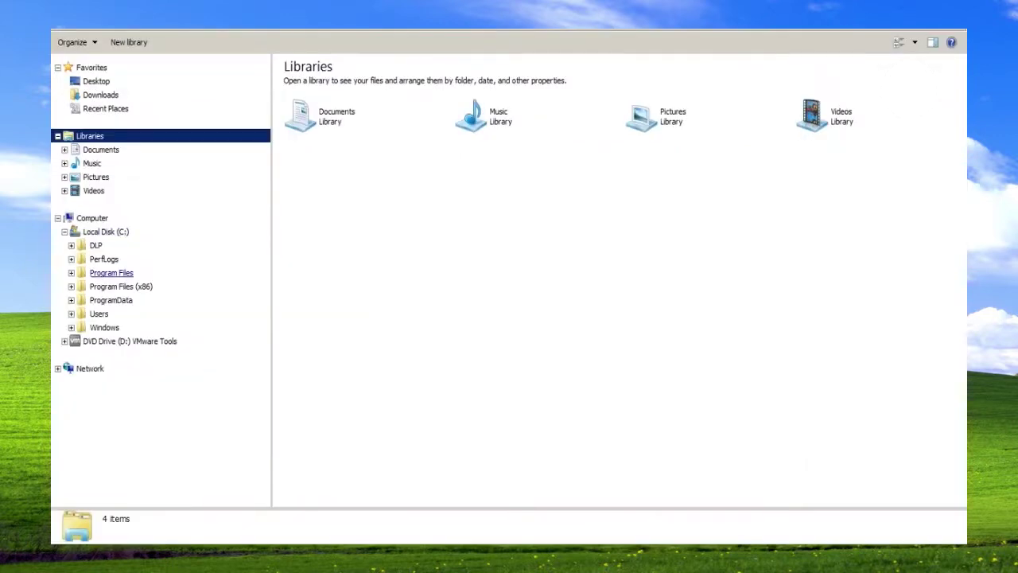
click(71, 287)
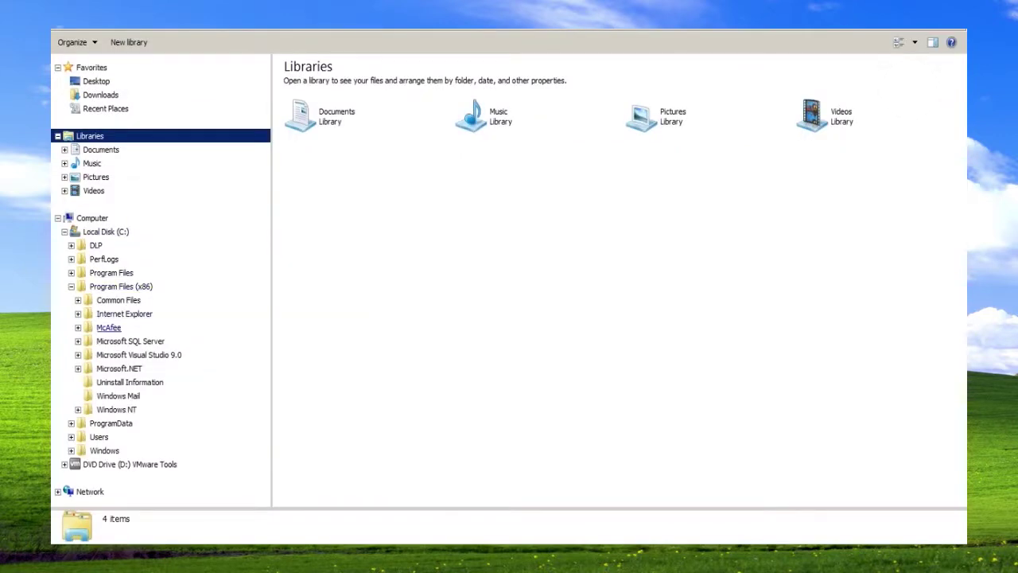
click(78, 327)
click(84, 355)
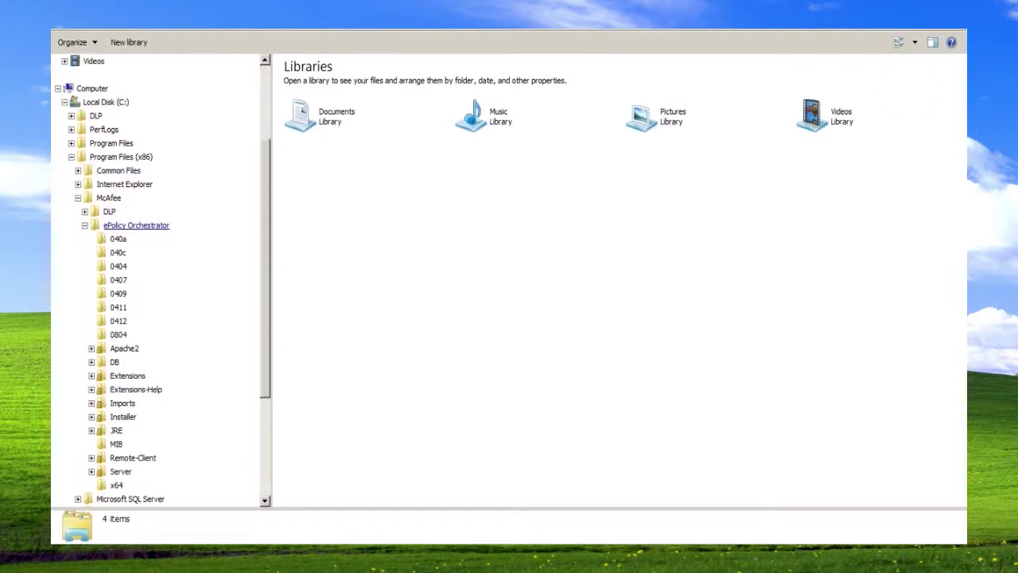
click(115, 362)
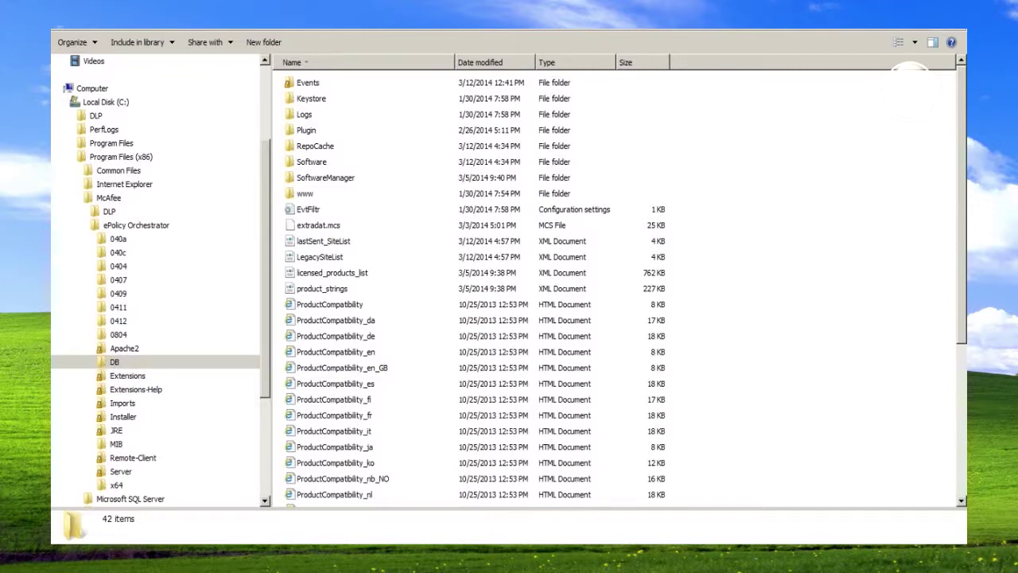
Step: Open the SiteList XML file from the DB folder, check its server name and IP entries, and close it
scroll(557, 287, down, 1)
scroll(557, 287, down, 4)
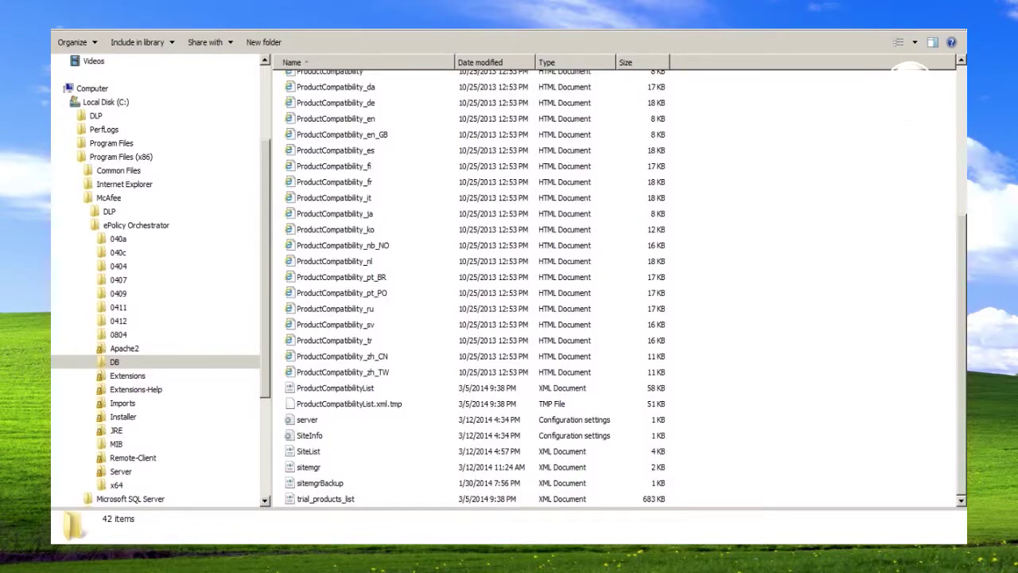
double_click(309, 452)
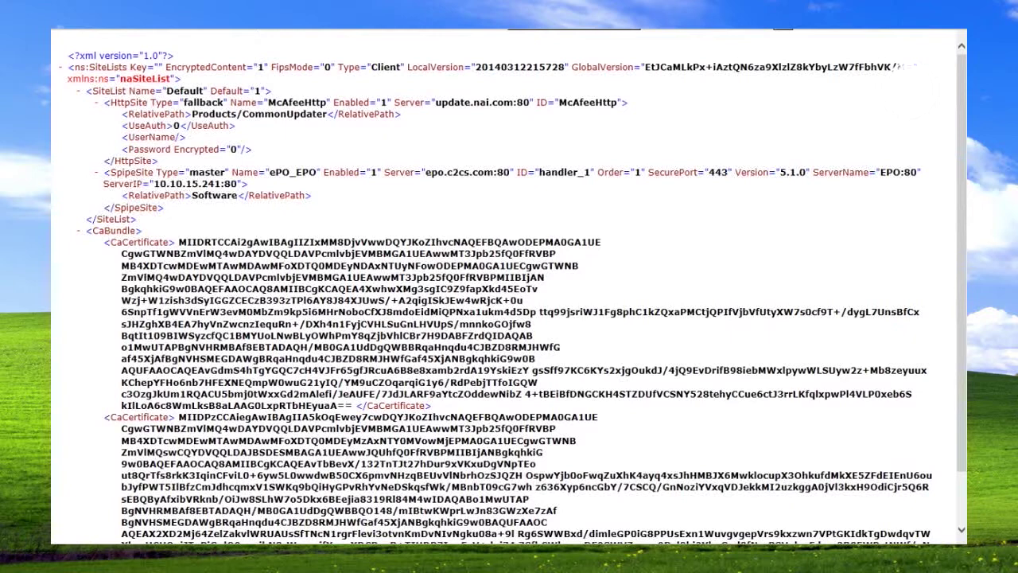
key(alt+F4)
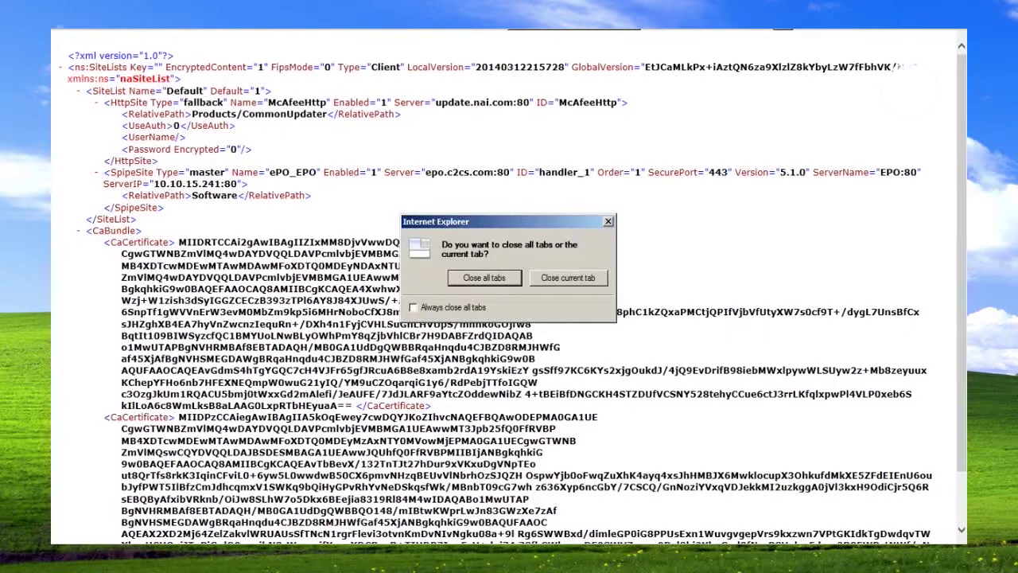
key(Return)
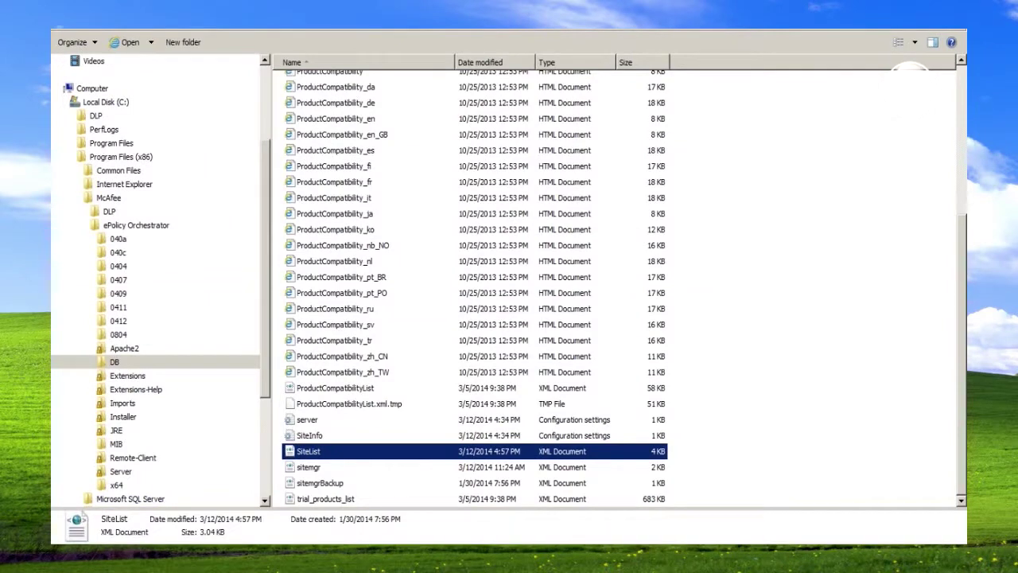
Step: Open the Current folder inside the DB folder's Software subfolder to view the checked-in packages
scroll(319, 454, up, 5)
double_click(311, 161)
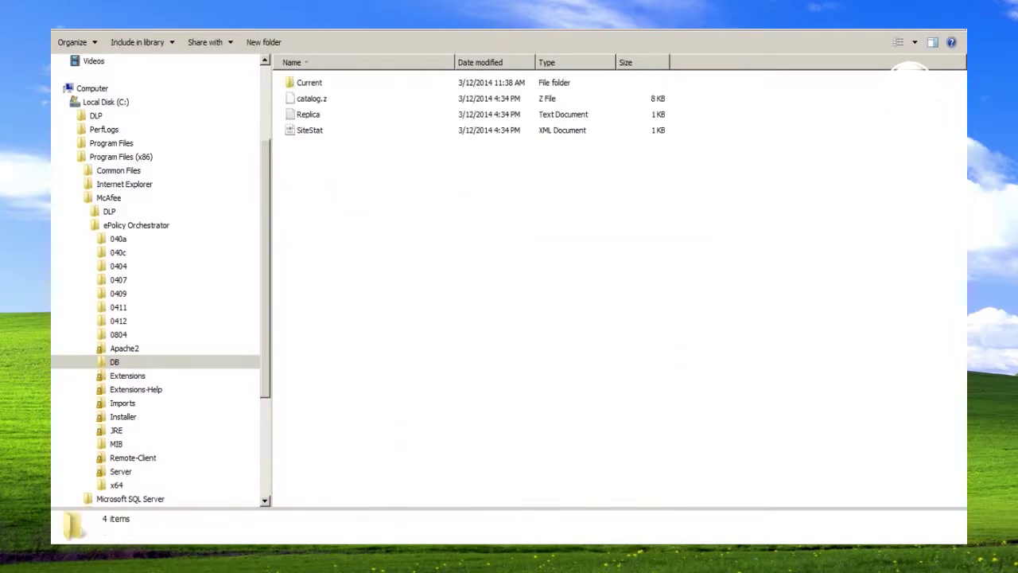
double_click(309, 82)
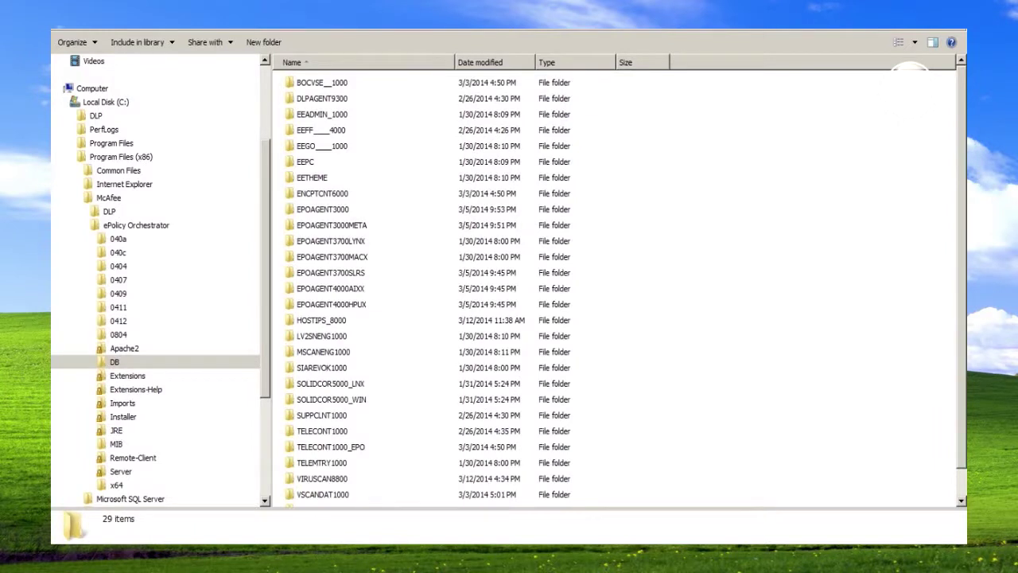
Step: Open the EPOAGENT3000 package folder and select the FramePkg application in its installation files
double_click(322, 209)
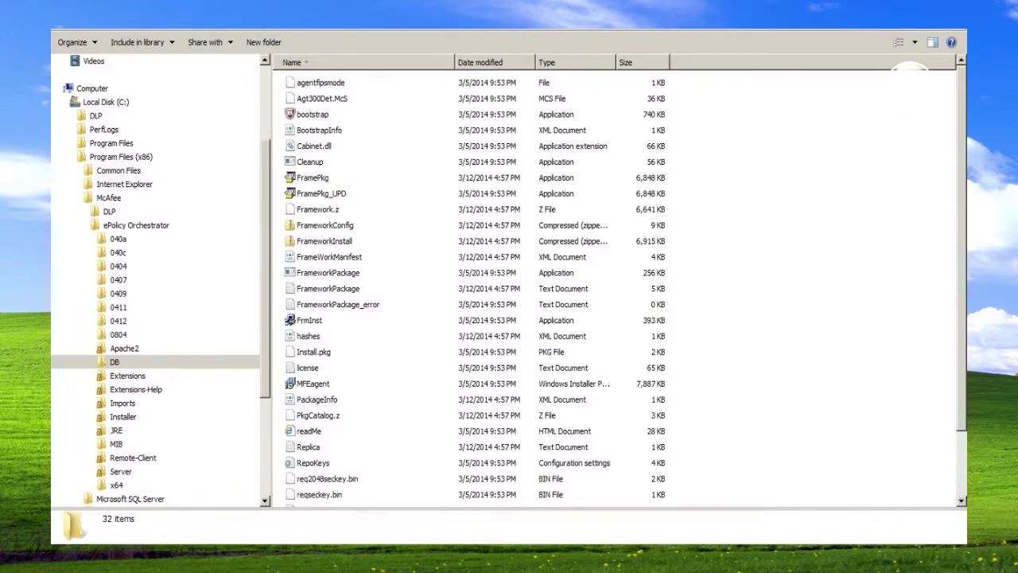
click(313, 177)
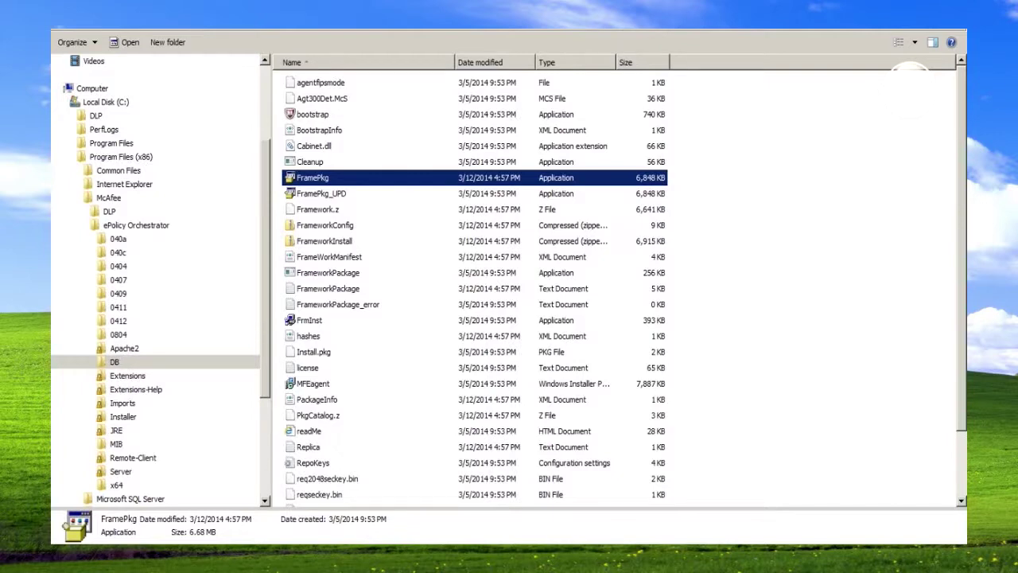
Step: Open the site list XML file next to FramePkg, check its published server name and IP entries, and close it
scroll(475, 287, down, 2)
double_click(318, 451)
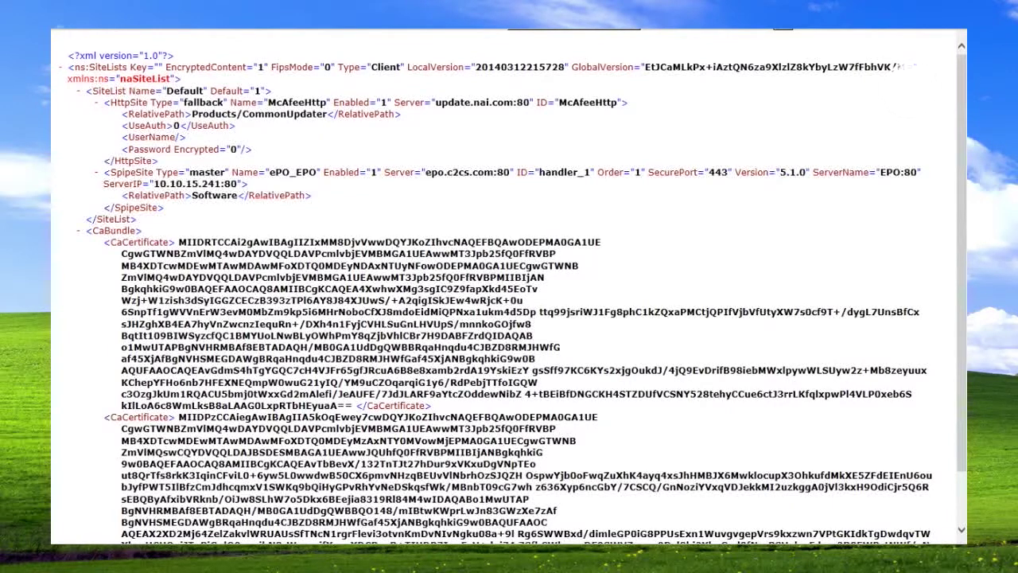
key(alt+F4)
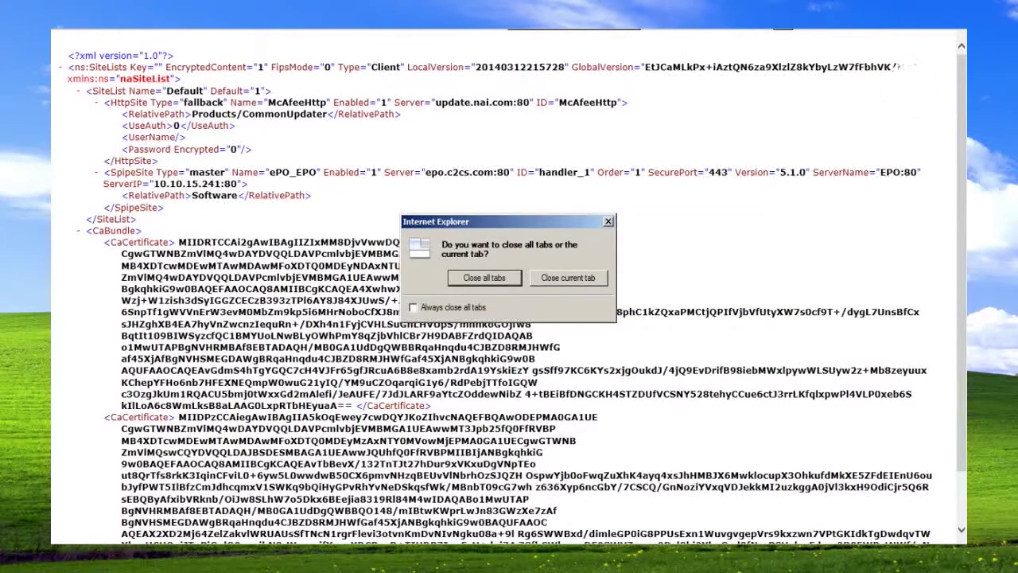
key(Return)
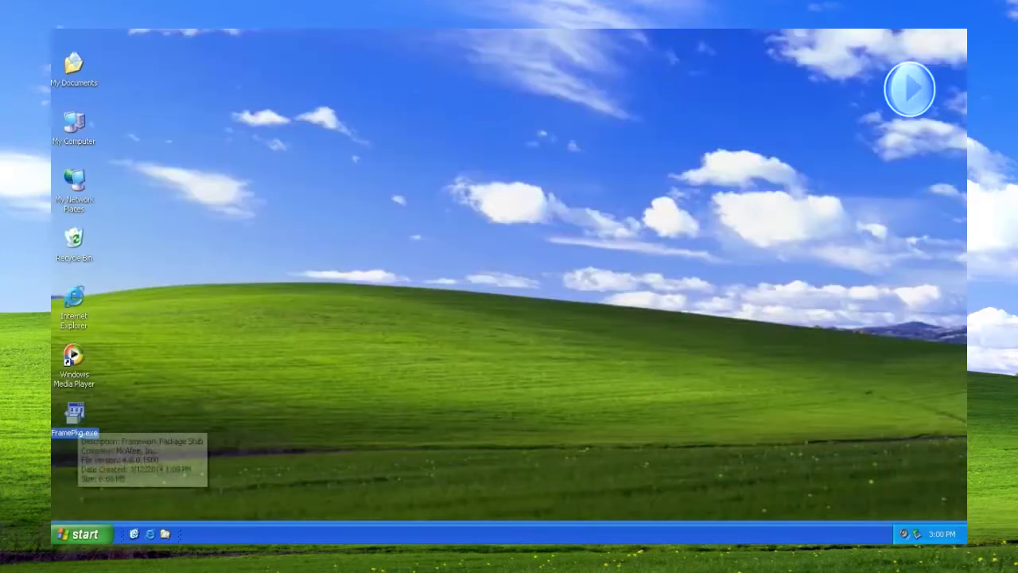
Step: Switch to the Windows XP client, install the McAfee Agent from FramePkg.exe, and open the McAfee Agent Status Monitor
double_click(74, 414)
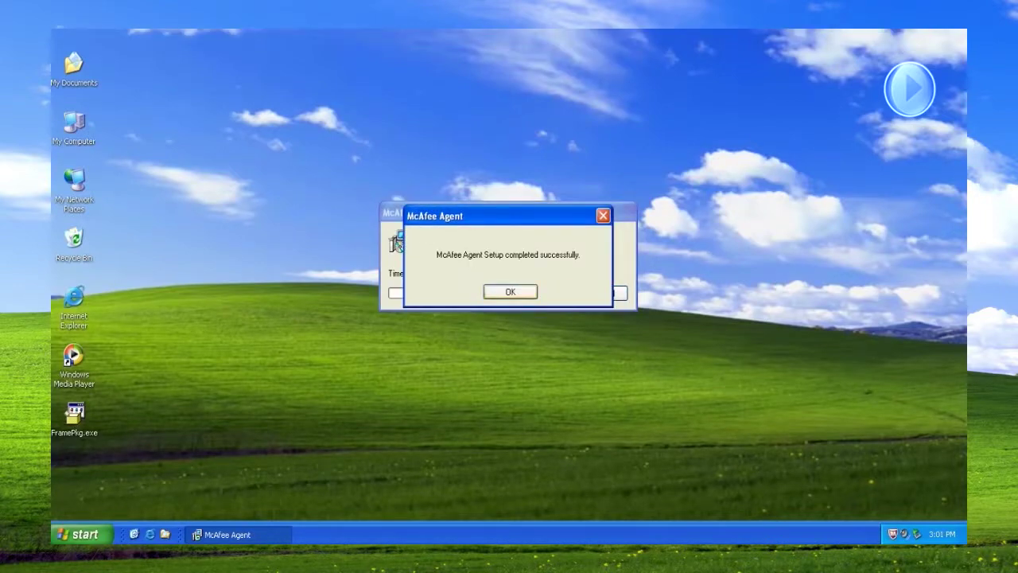
key(Return)
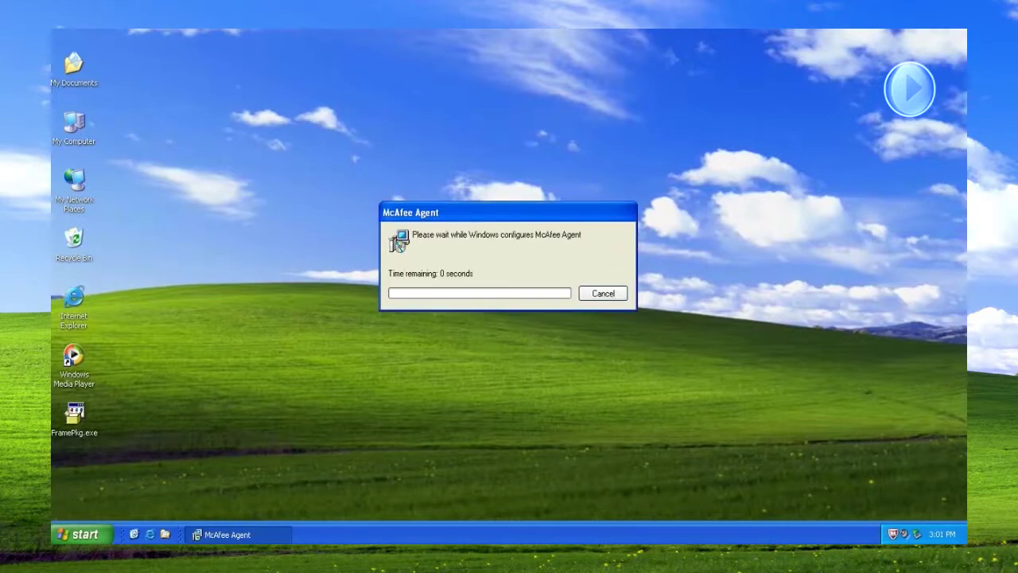
right_click(893, 534)
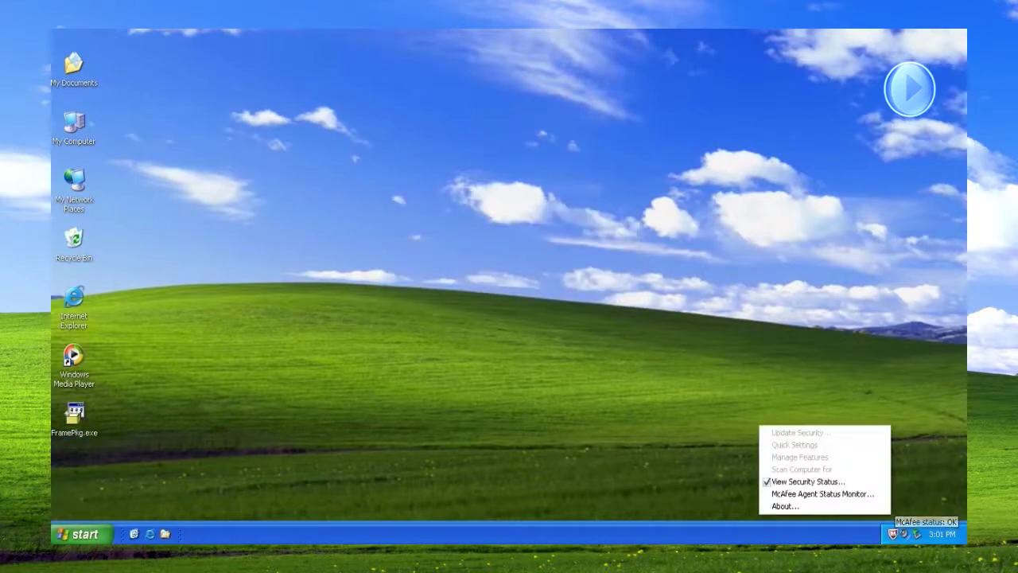
click(815, 494)
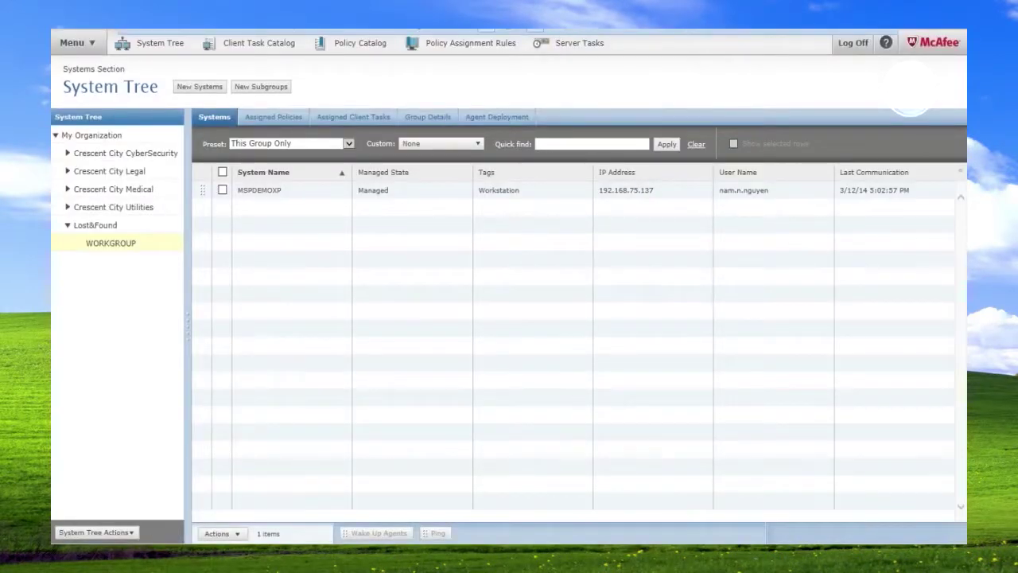
Step: In the ePO System Tree, move MSPDEMOXP from Lost&Found's WORKGROUP to the Laptops group of Crescent City CyberSecurity, and display that group
click(95, 226)
click(110, 244)
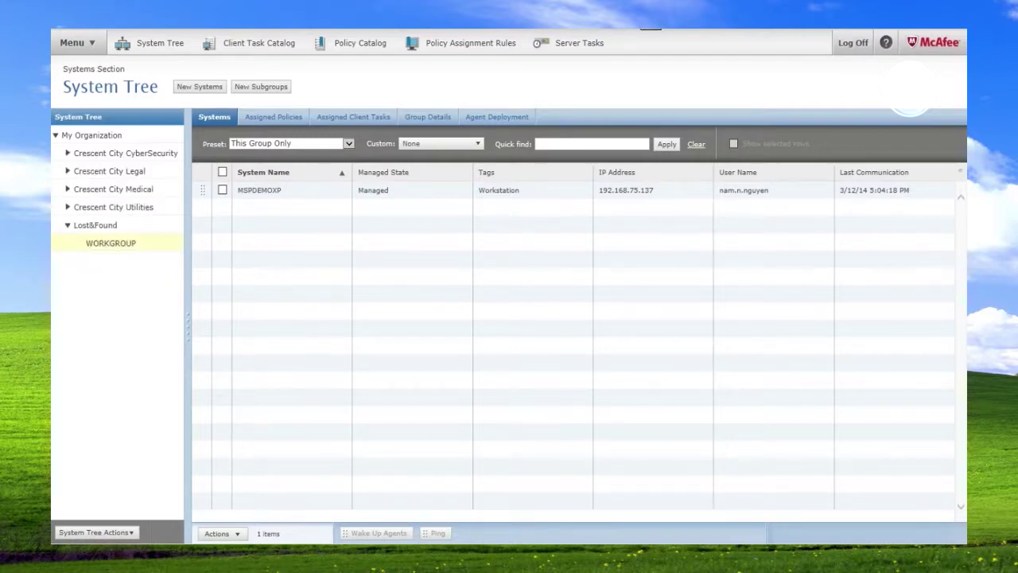
click(68, 153)
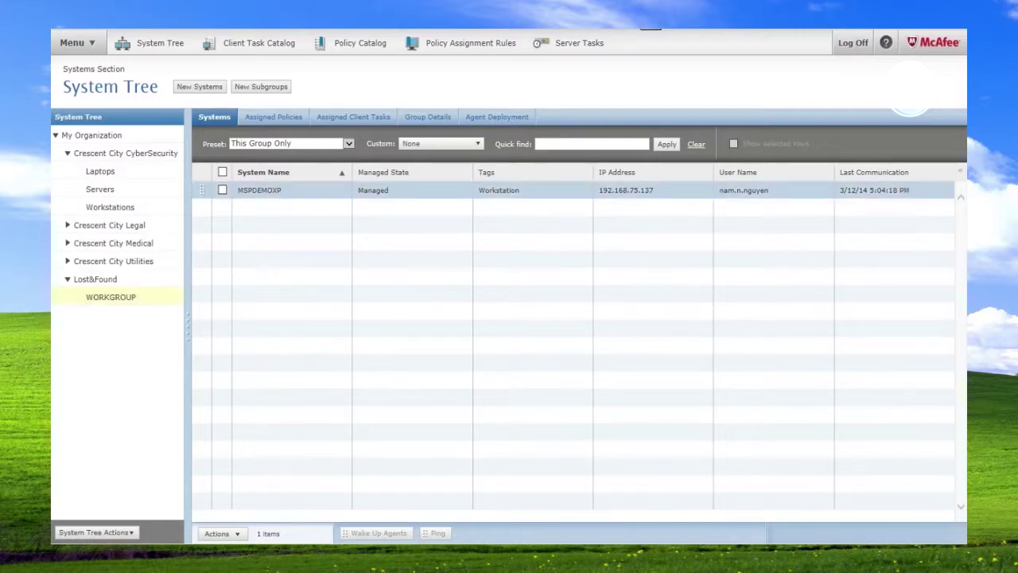
drag(203, 191, 116, 176)
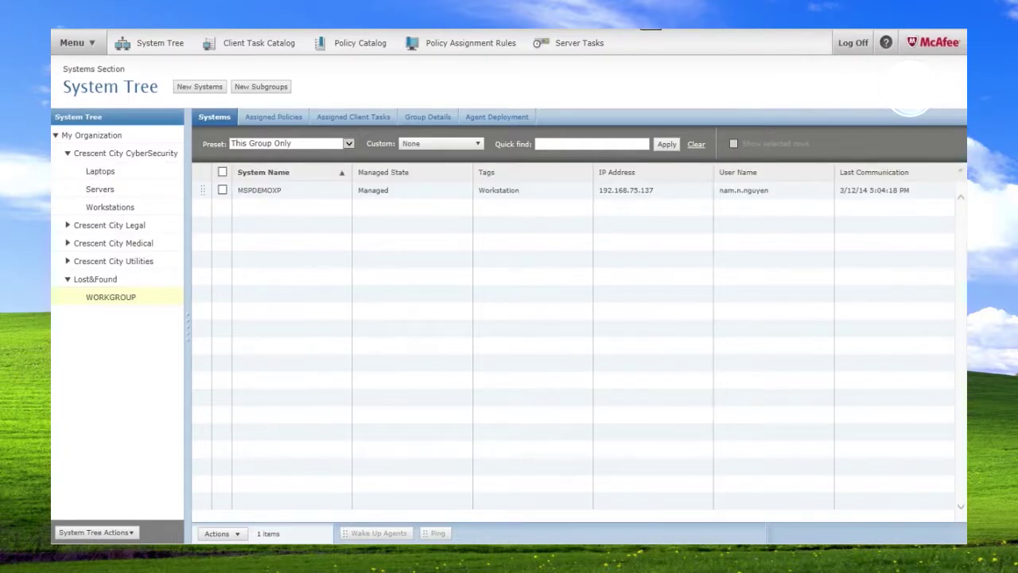
click(102, 172)
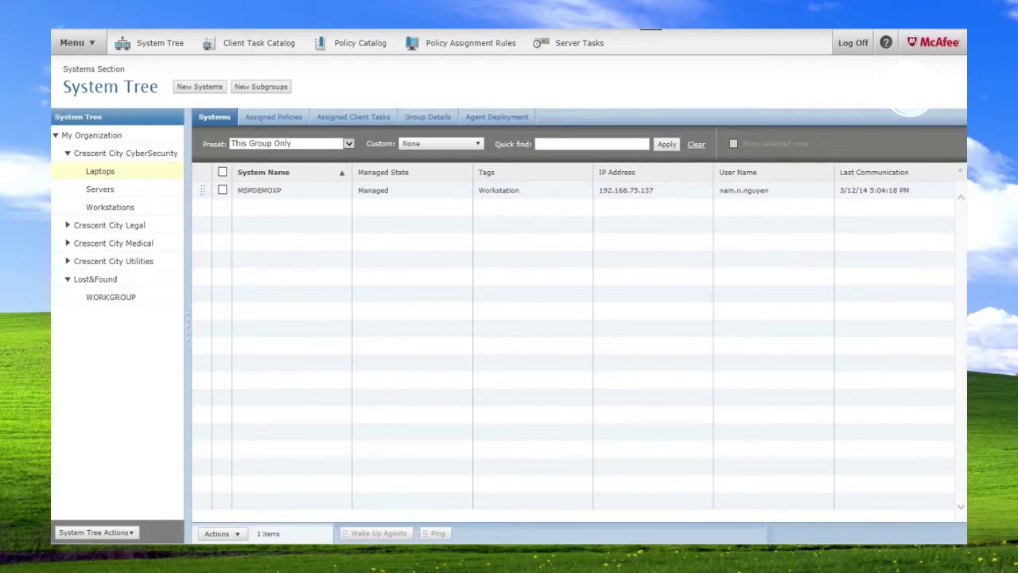
Step: Review the Laptops group's assigned client tasks and its McAfee Agent and VirusScan Enterprise 8.8.0 policies, then return to its systems list
click(354, 117)
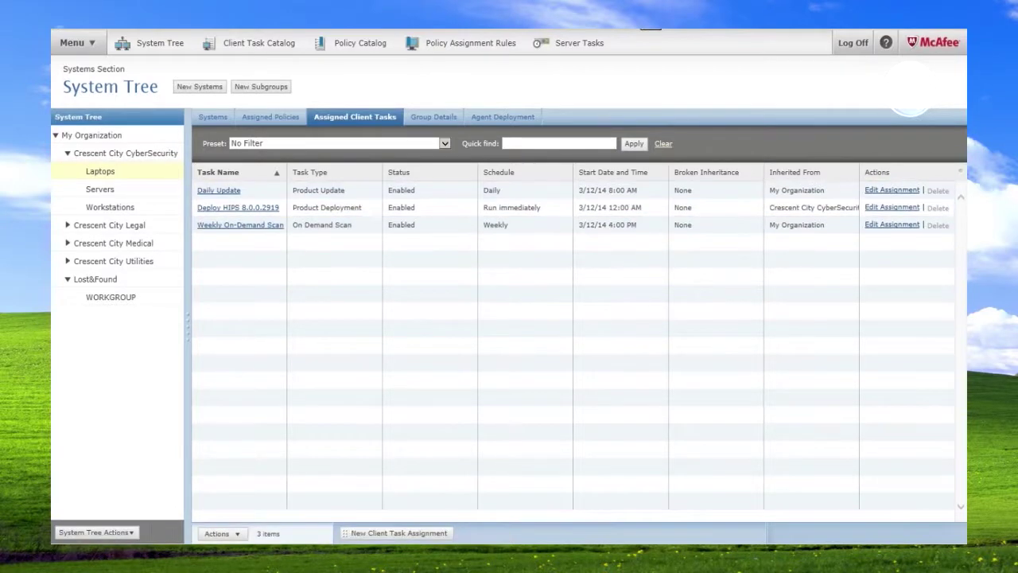
click(275, 117)
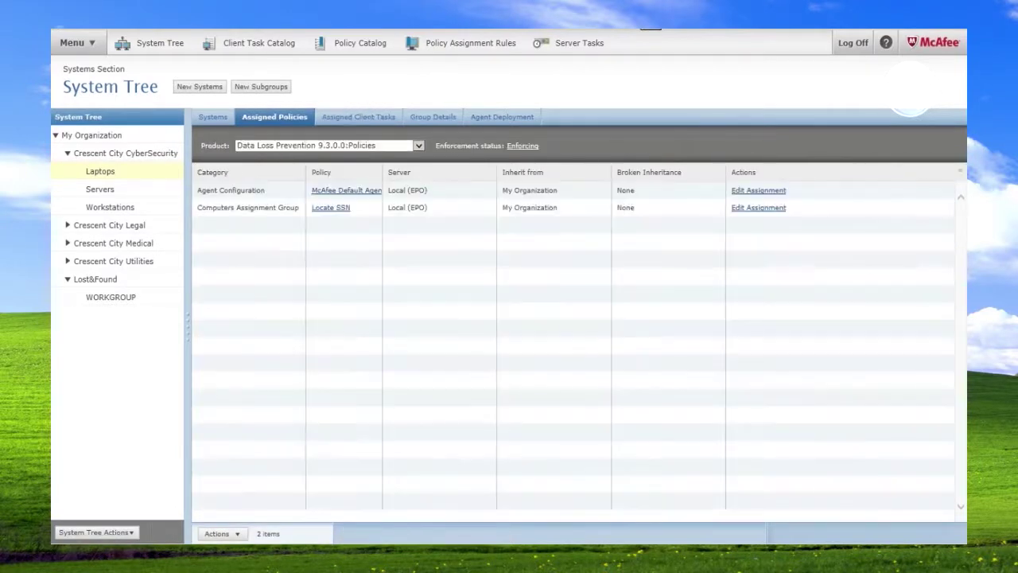
click(419, 145)
click(271, 211)
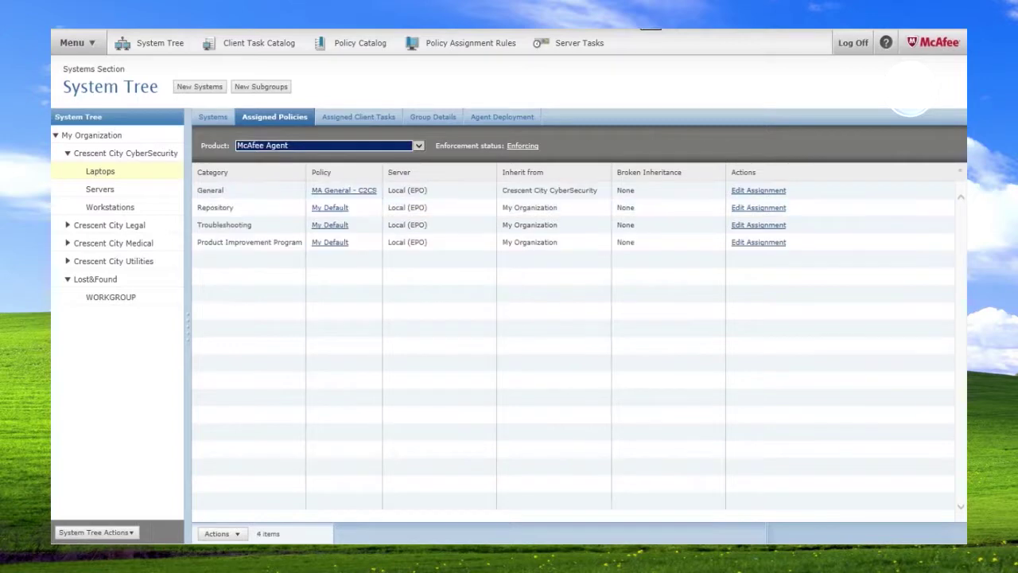
click(334, 145)
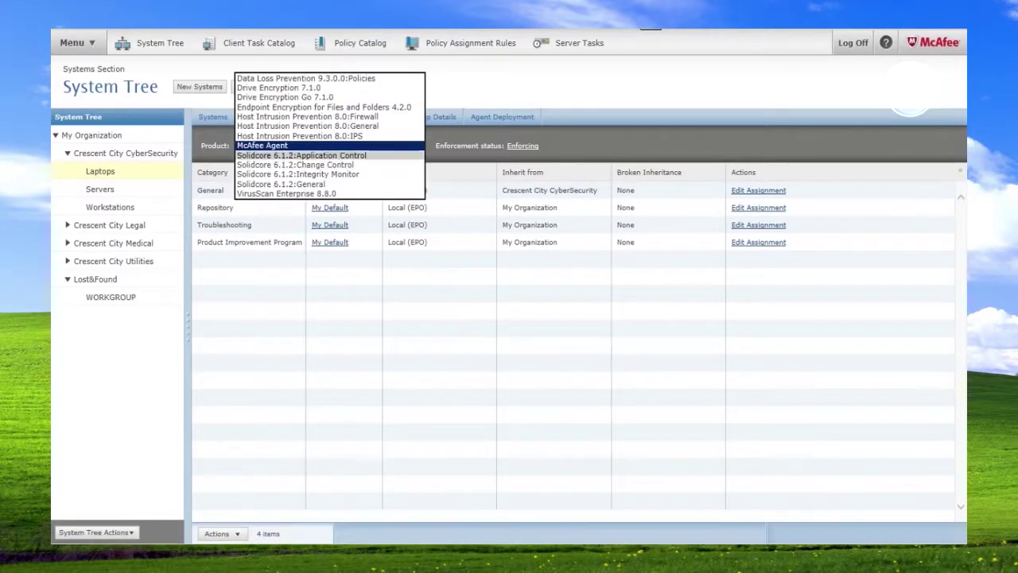
click(286, 194)
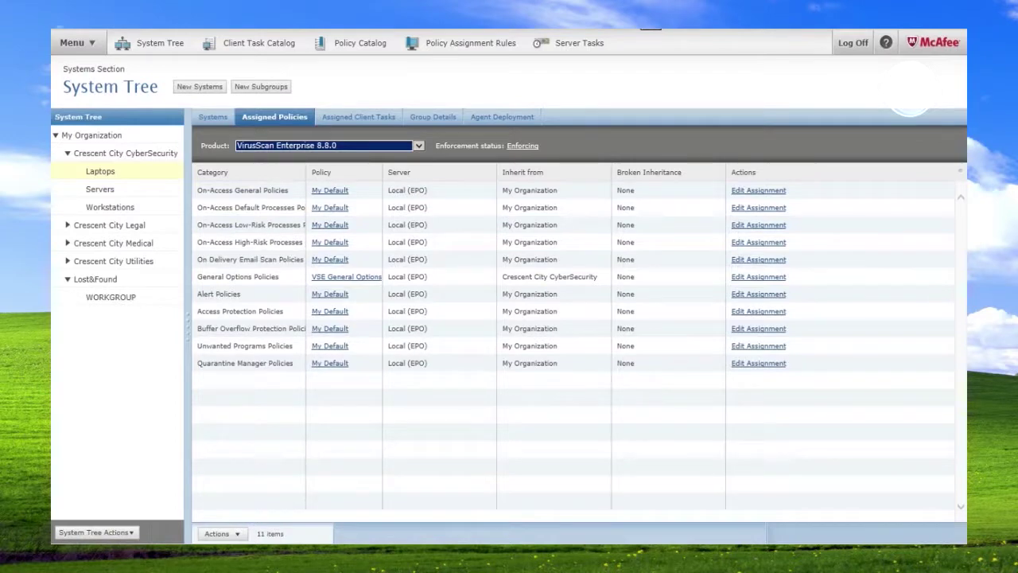
click(213, 117)
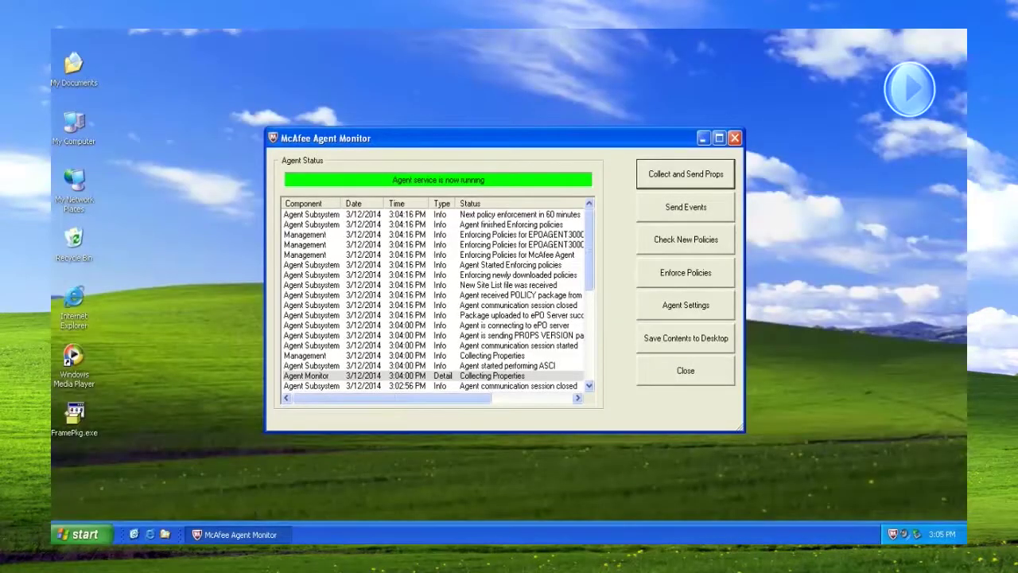
Step: Switch to the Windows XP client and enlarge the McAfee Agent Monitor window to read the full status messages
drag(743, 430, 854, 443)
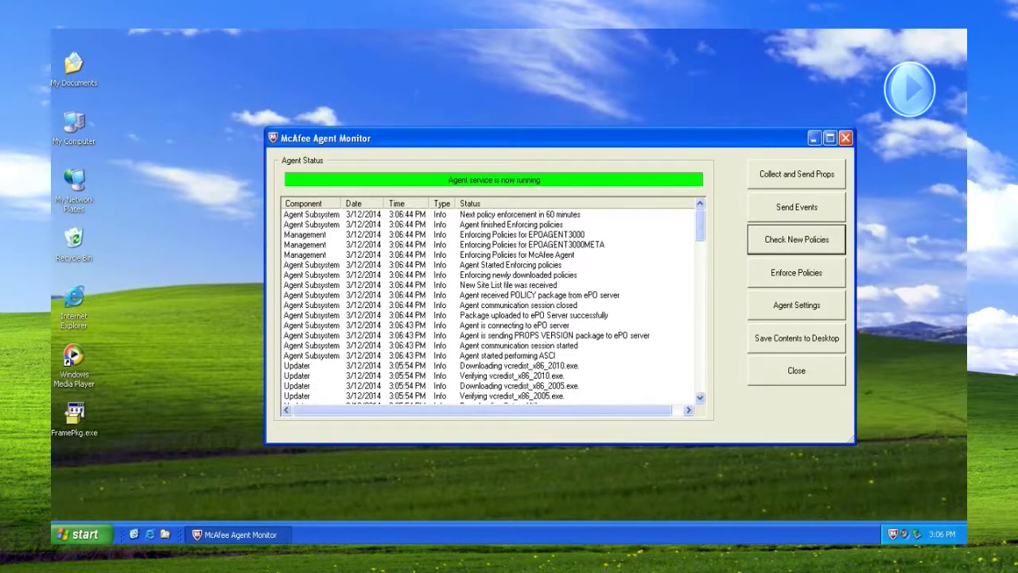
Step: Open a file browser on the client and go to C:\Documents and Settings\All Users\Application Data\McAfee\Common Framework
click(166, 534)
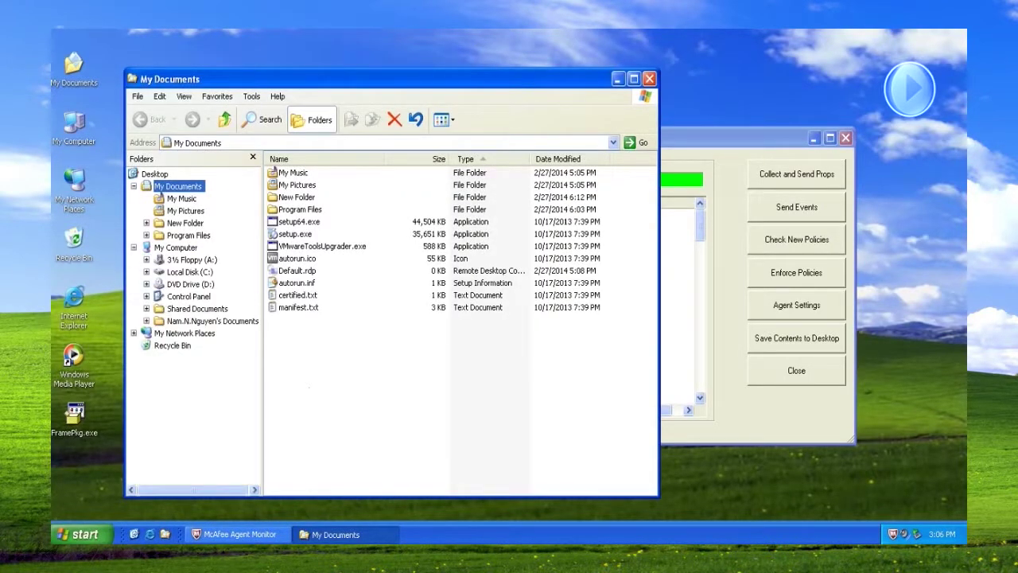
click(147, 272)
click(159, 309)
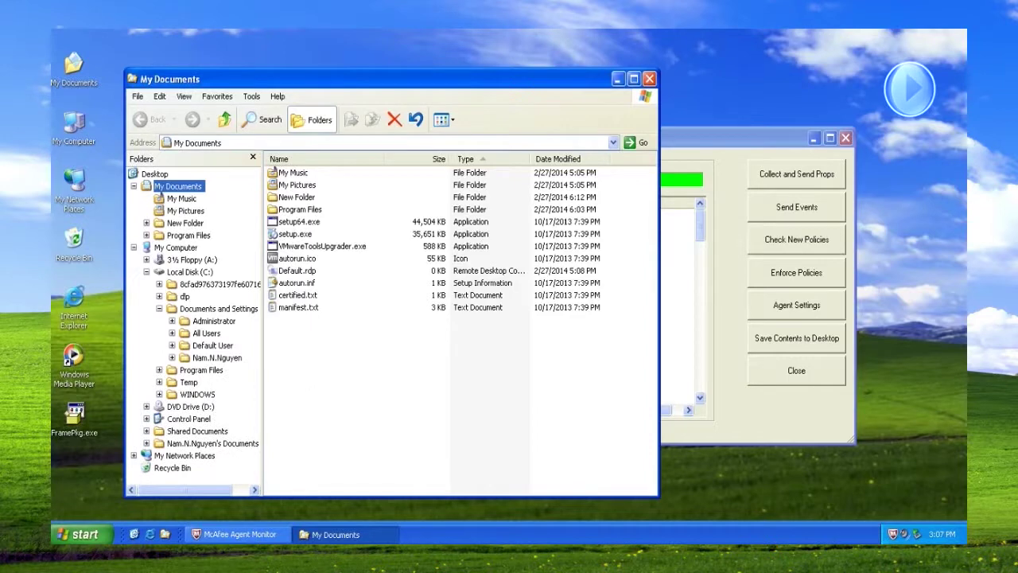
click(172, 333)
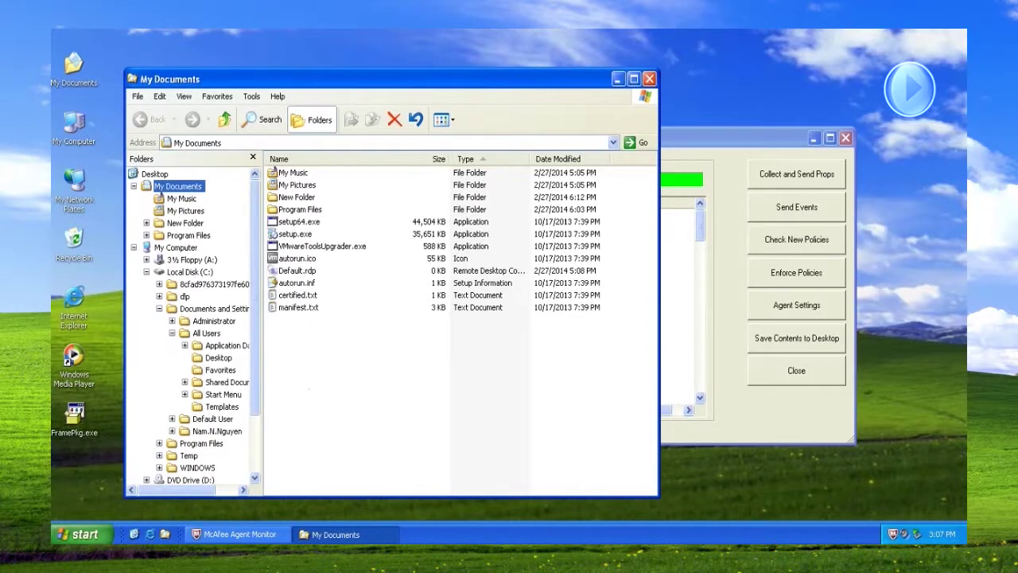
click(184, 346)
click(197, 357)
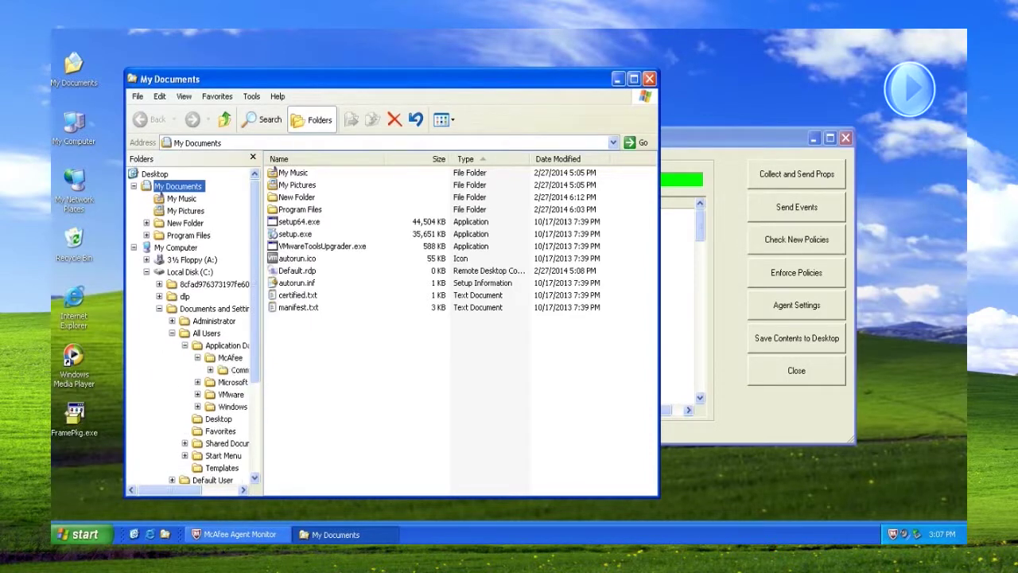
click(210, 370)
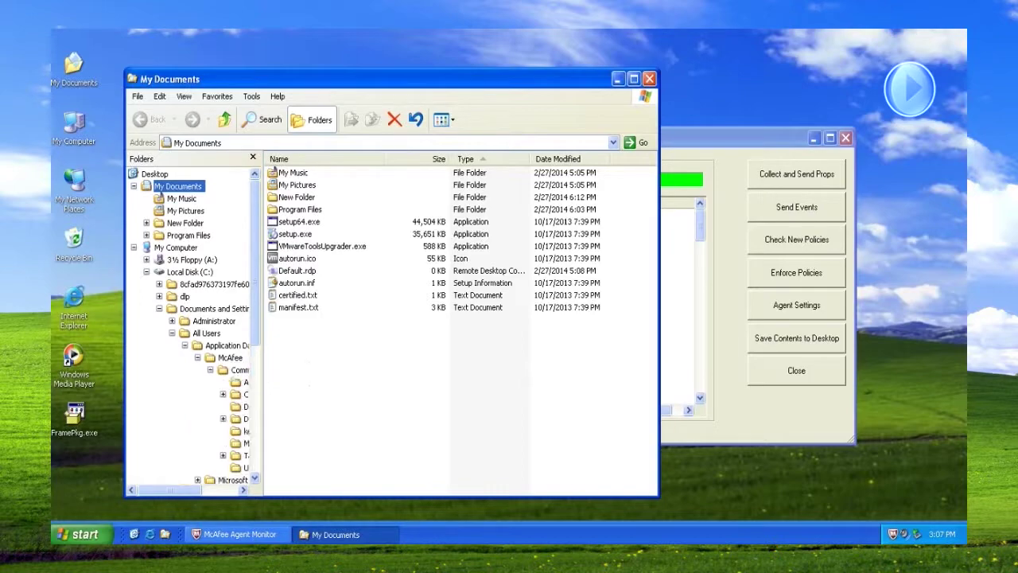
click(240, 370)
Step: Open SiteList.xml from the Common Framework folder to check the client's server entries
click(284, 210)
scroll(284, 210, down, 3)
double_click(295, 453)
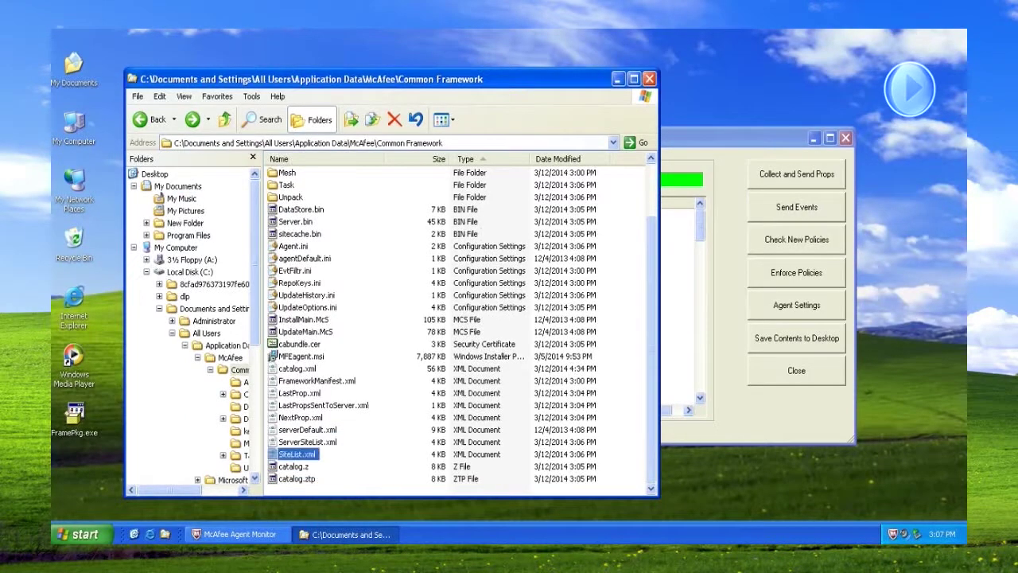